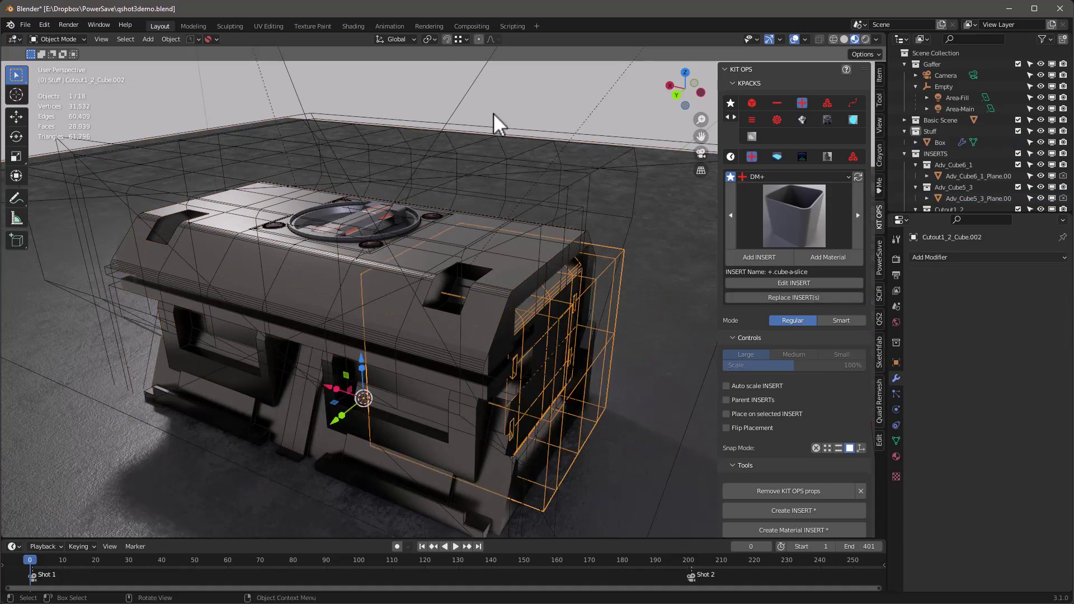
Select the round screw latch on top of the box and add a QSHOT2 camera shot from a close view
middle_click_drag(350, 236, 354, 267)
left_click(367, 229)
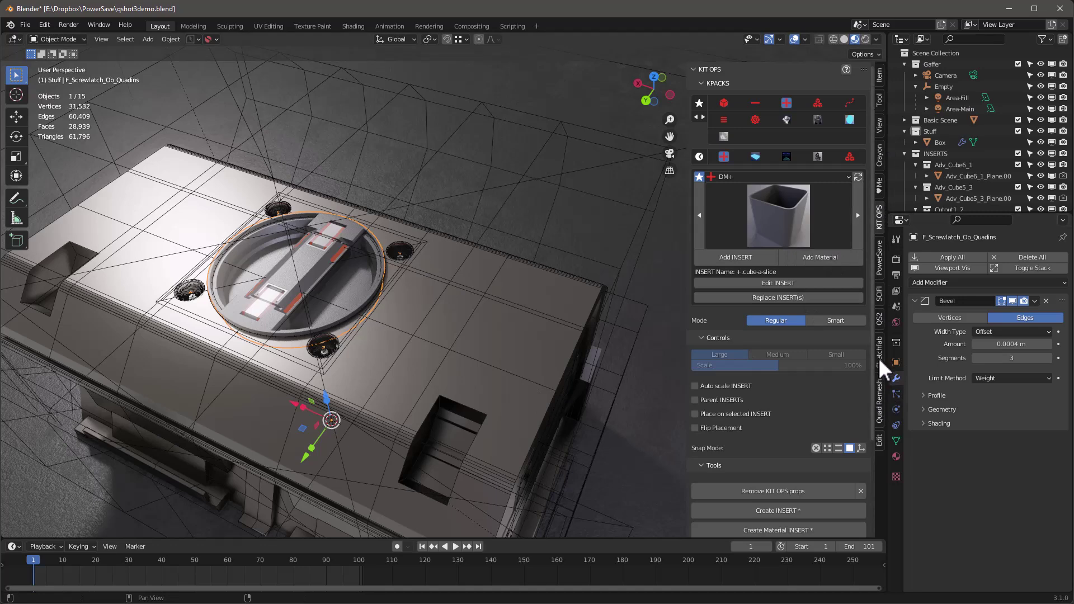
left_click(879, 321)
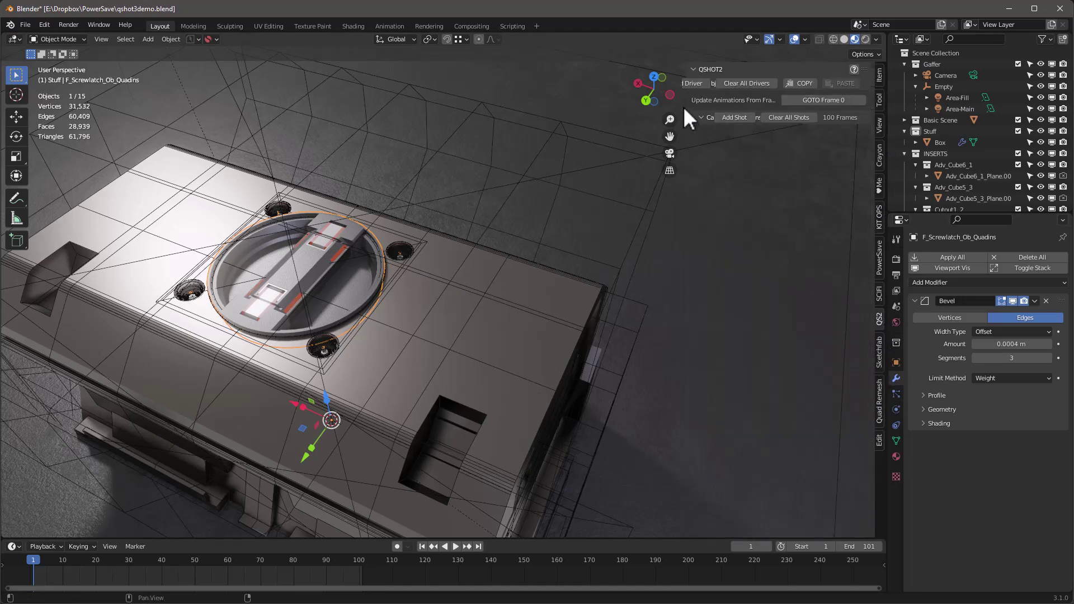
left_click_drag(687, 108, 483, 89)
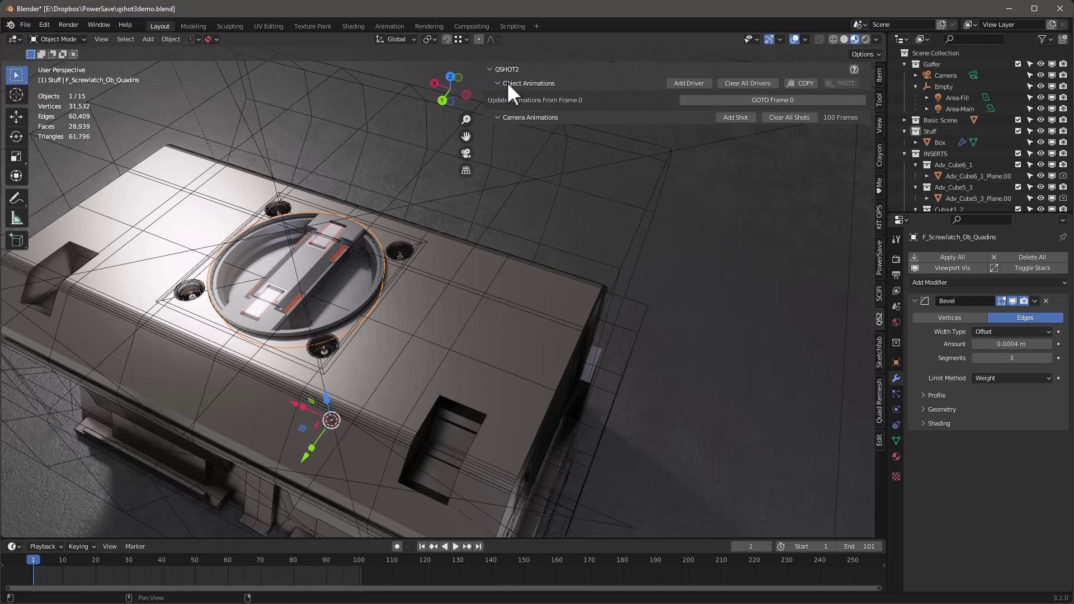
left_click(737, 118)
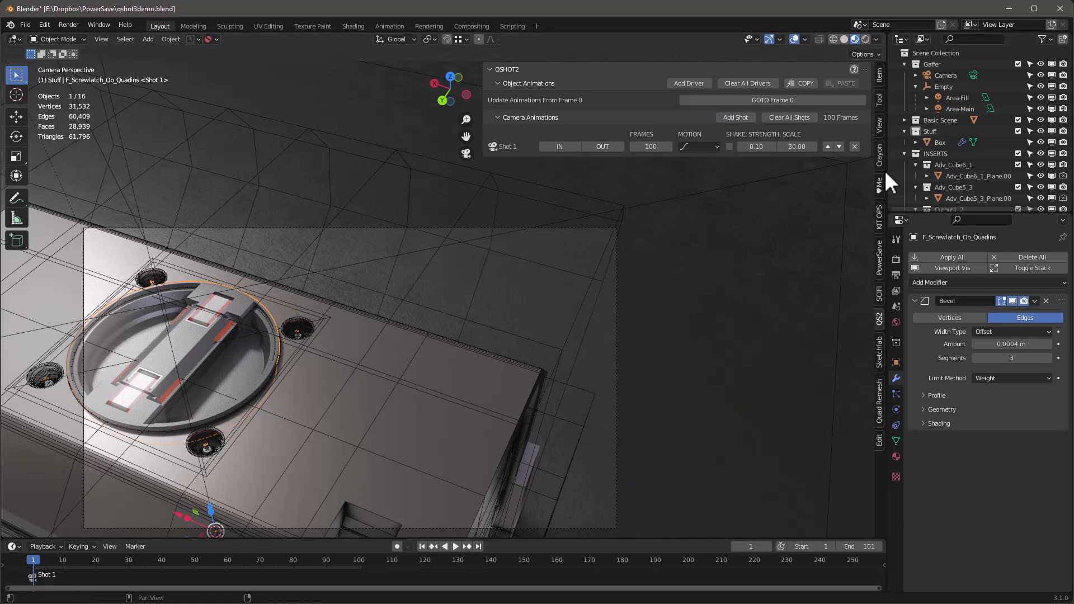
With the camera locked to the view, frame the box top and latch, set this as Shot 1's IN position and play the timeline
left_click(879, 126)
scroll(299, 355, "down", 8)
scroll(319, 325, "up", 6)
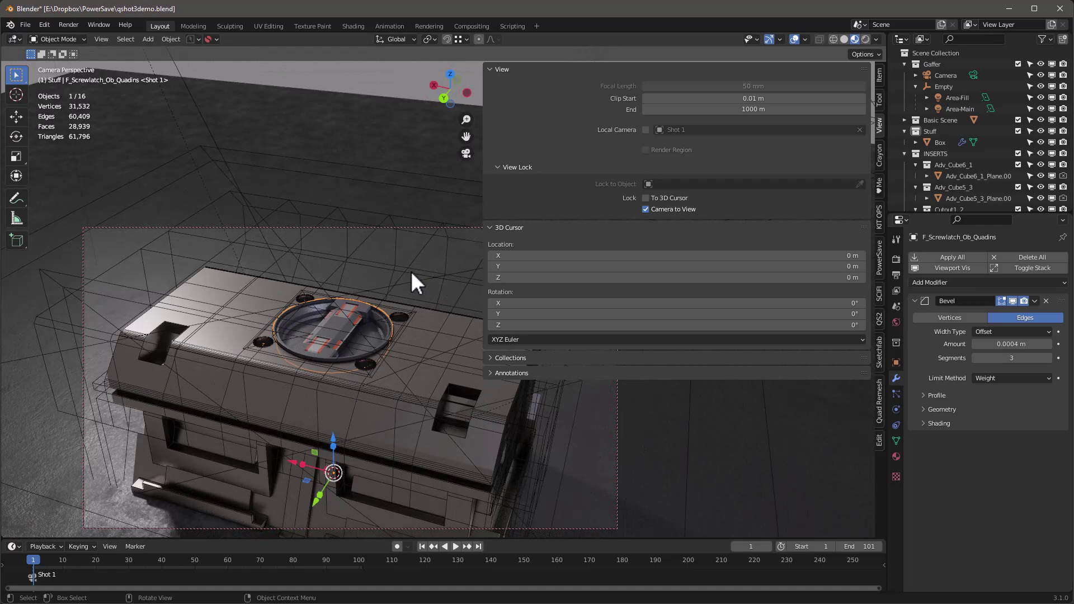
scroll(411, 271, "up", 4)
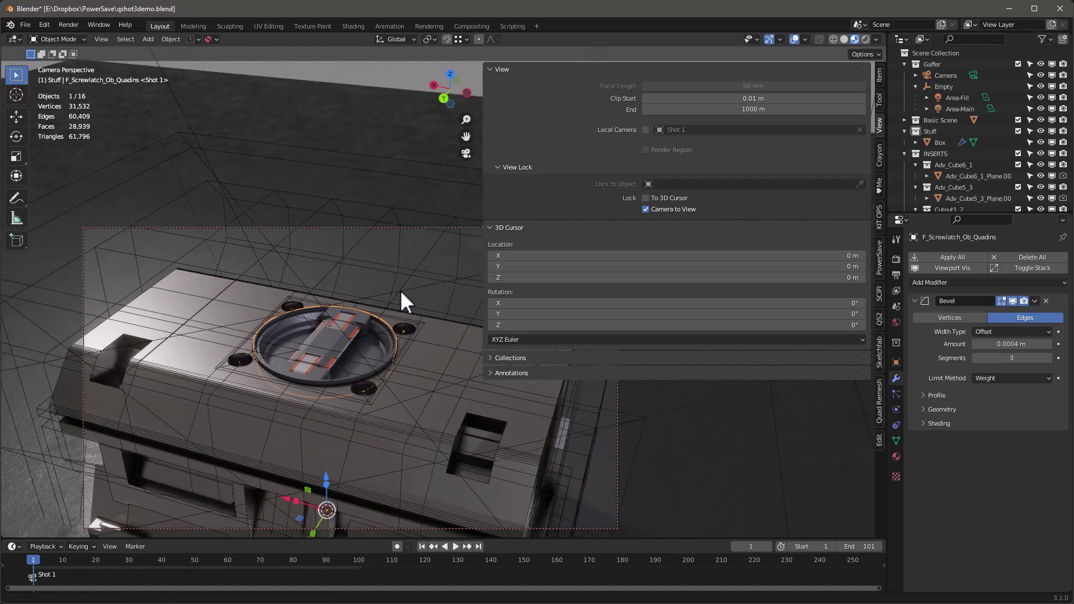
scroll(401, 290, "down", 1)
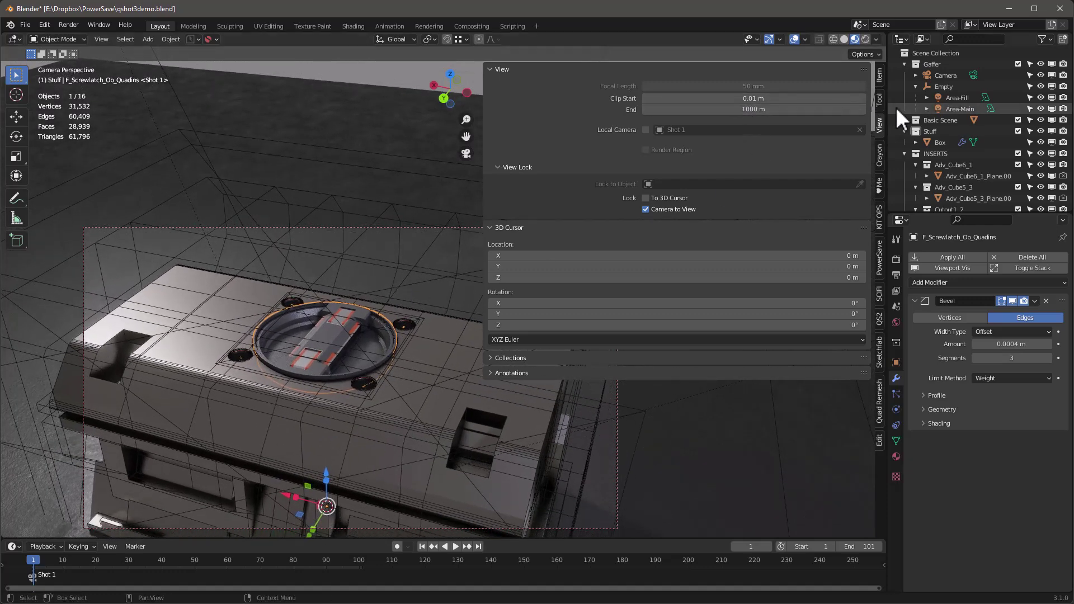
left_click(878, 318)
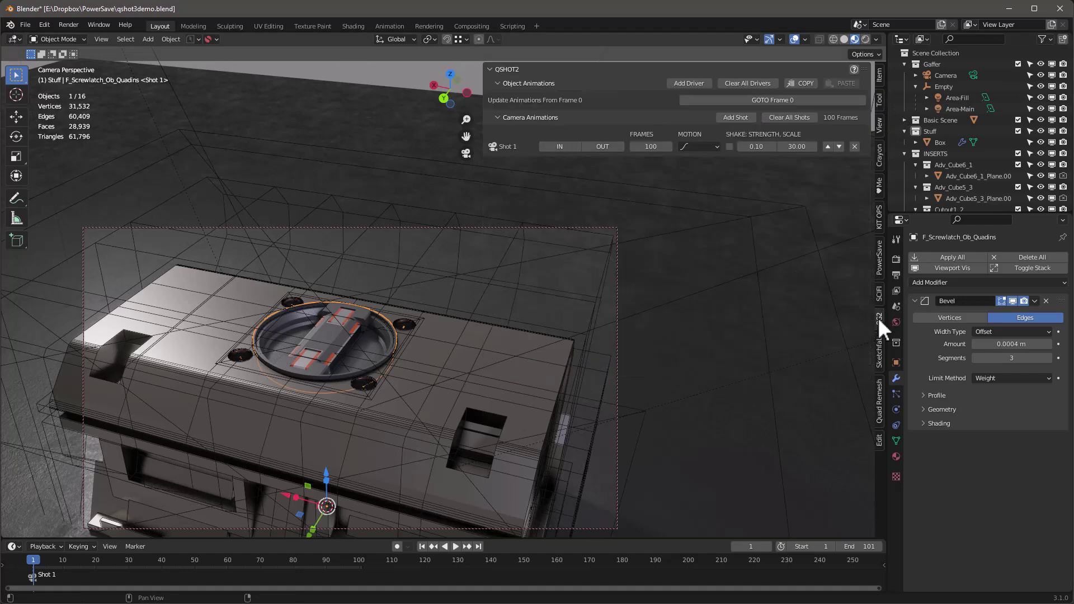
left_click(560, 147)
key("space")
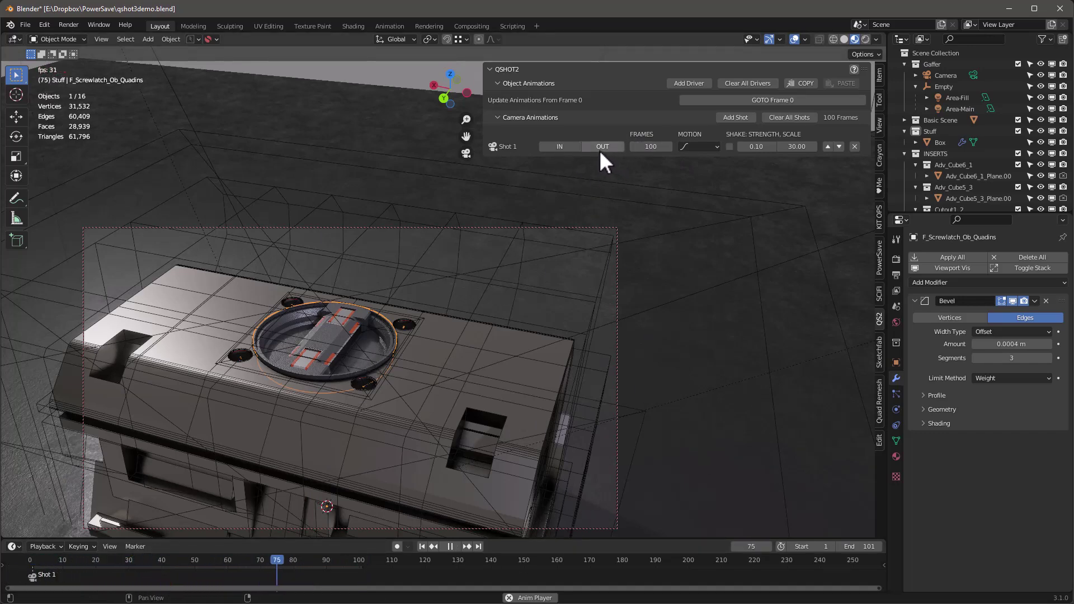
From frame 0, add a Z-axis rotation driver with speed 0.01 to the latch and play the animation
left_click(756, 101)
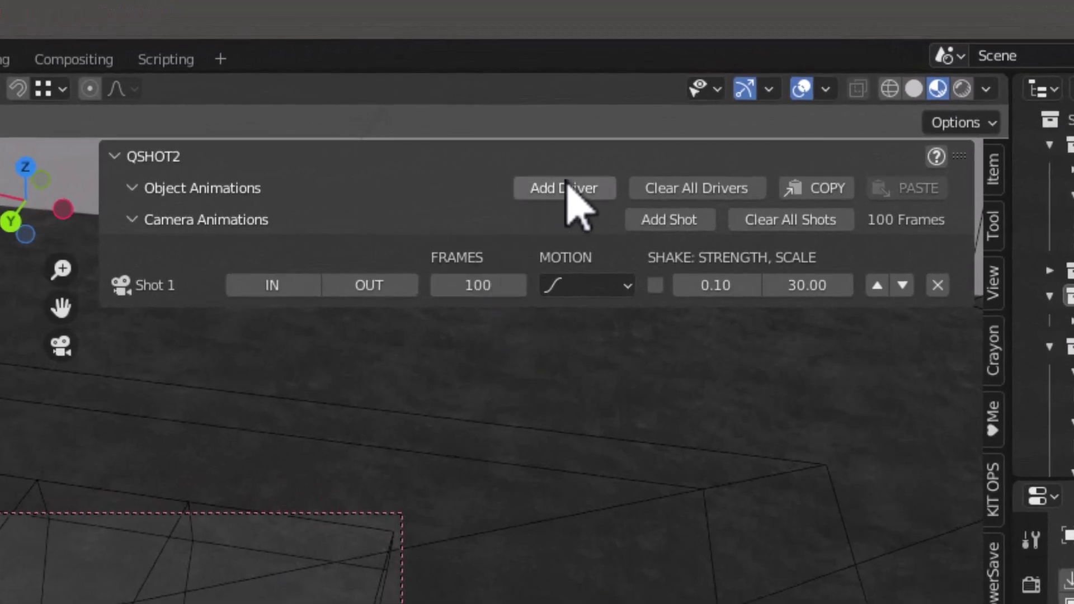
left_click(565, 188)
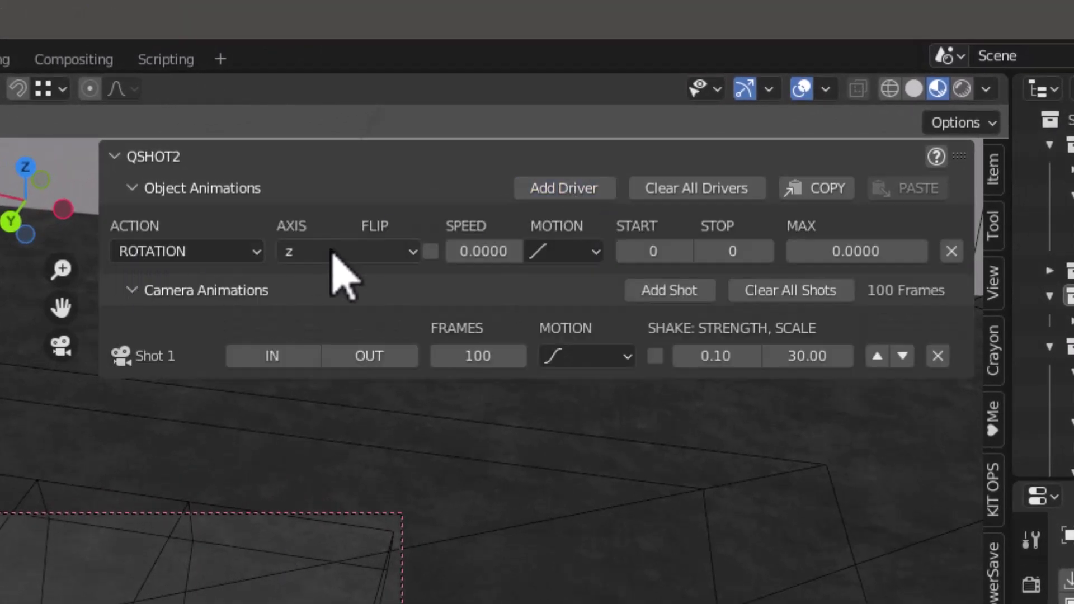
left_click(492, 252)
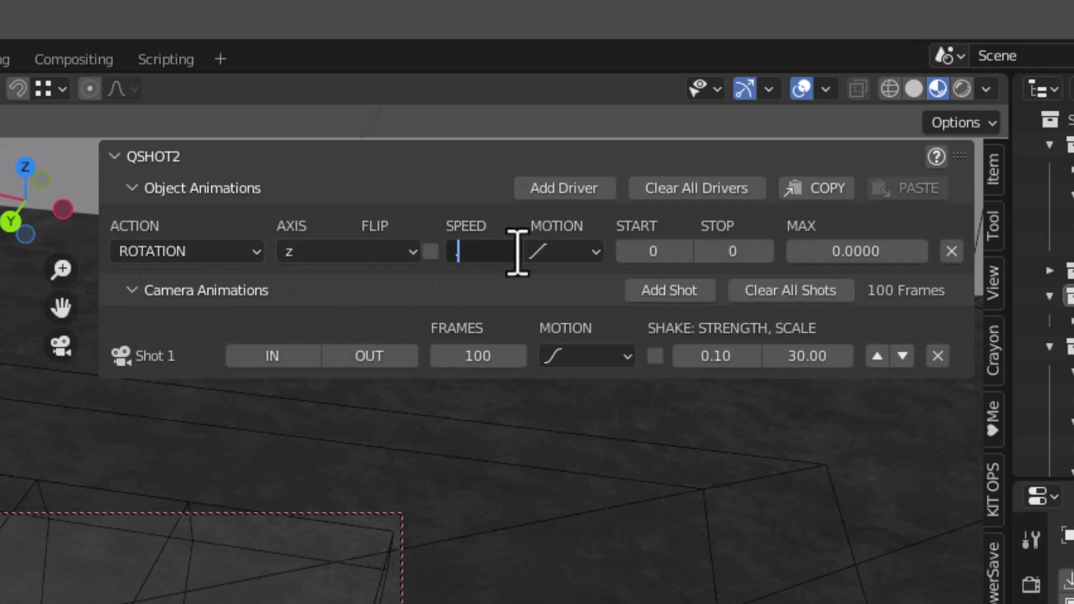
key("Return")
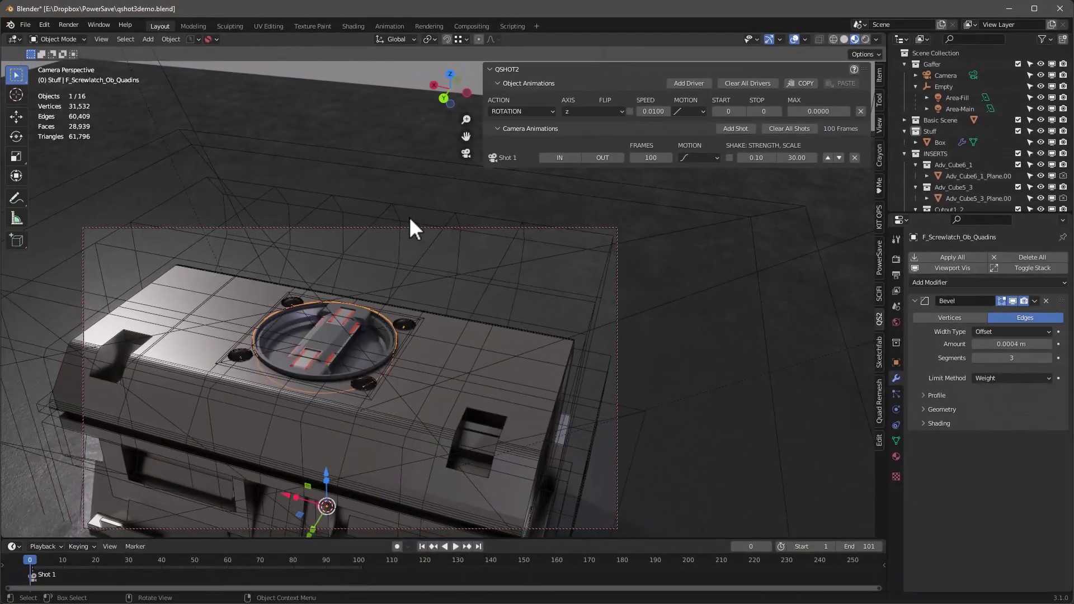
key("space")
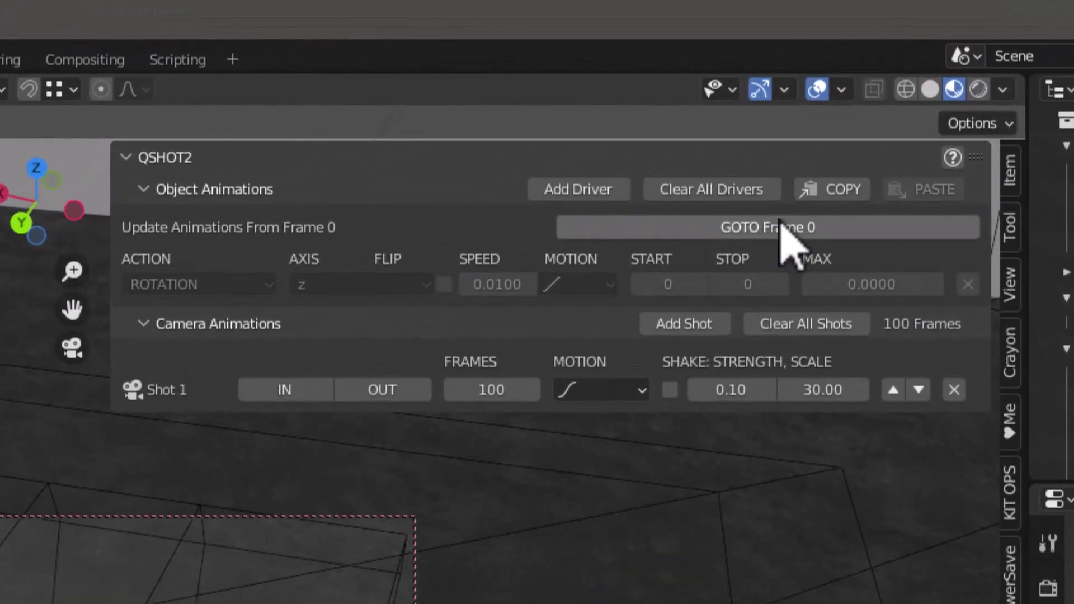
Back at frame 0, set the latch's rotation speed to 0.02 and play the animation
left_click(775, 99)
left_click(495, 253)
type(".0")
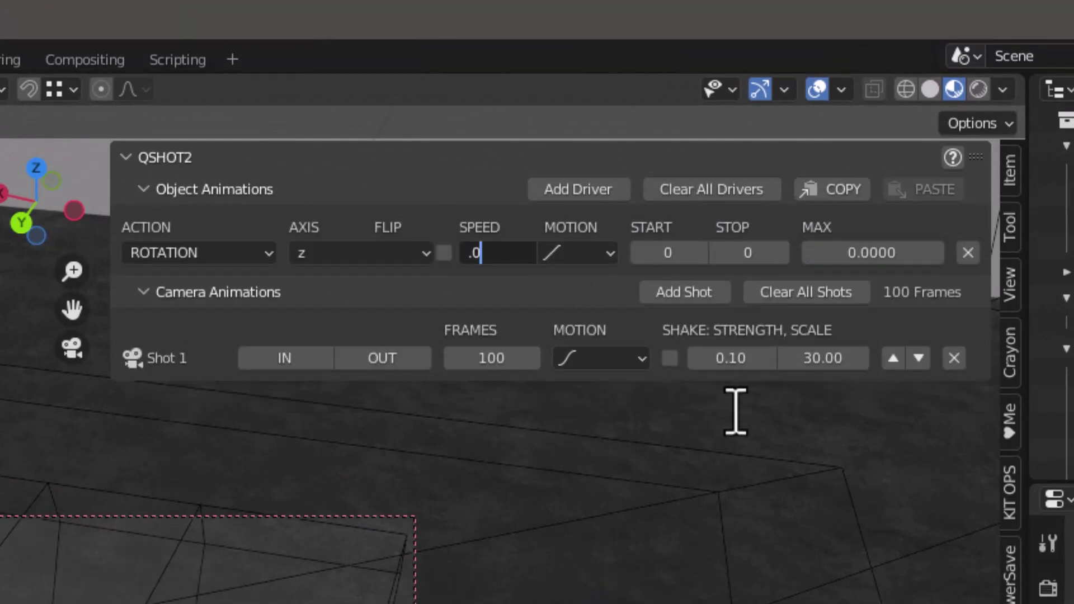
type("200")
key("Return")
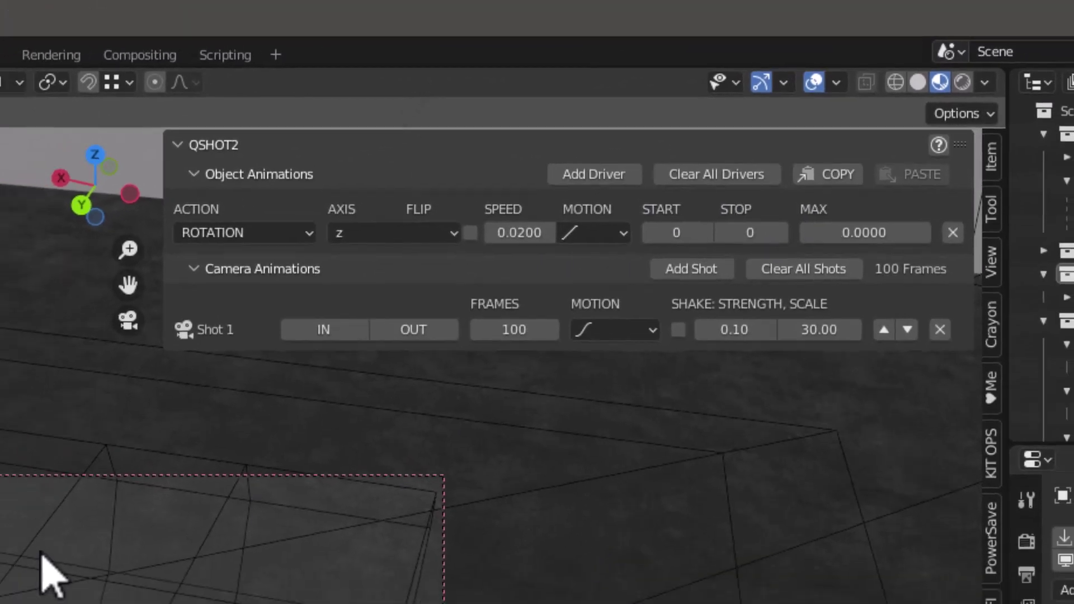
key("space")
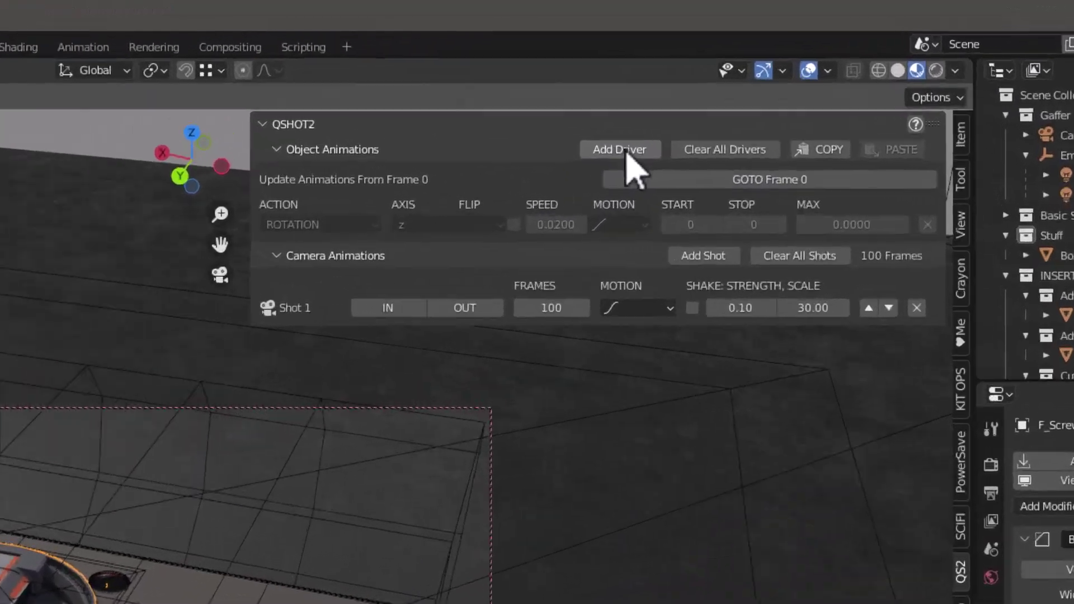
Add a second driver to the latch from frame 0, with action LOCATION on the Z axis and speed 0.1
left_click(696, 86)
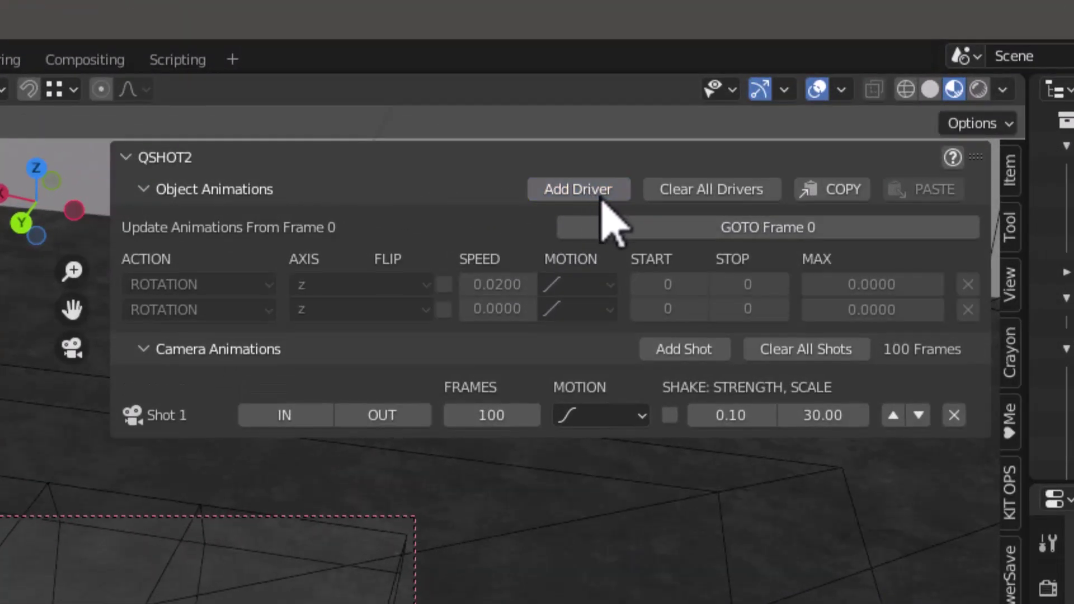
left_click(700, 228)
left_click(164, 278)
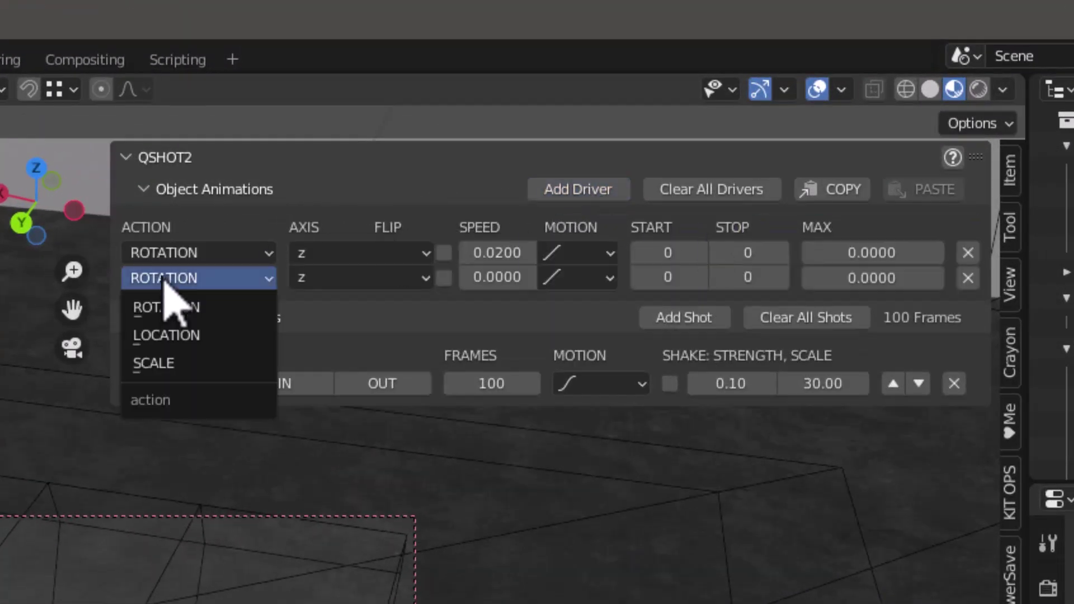
left_click(168, 343)
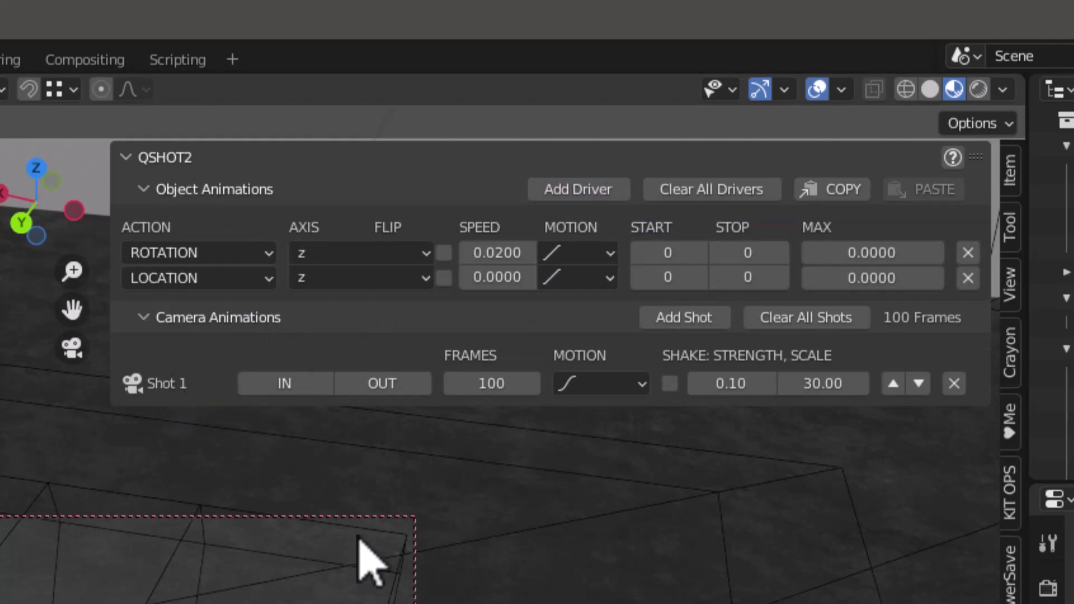
left_click(495, 278)
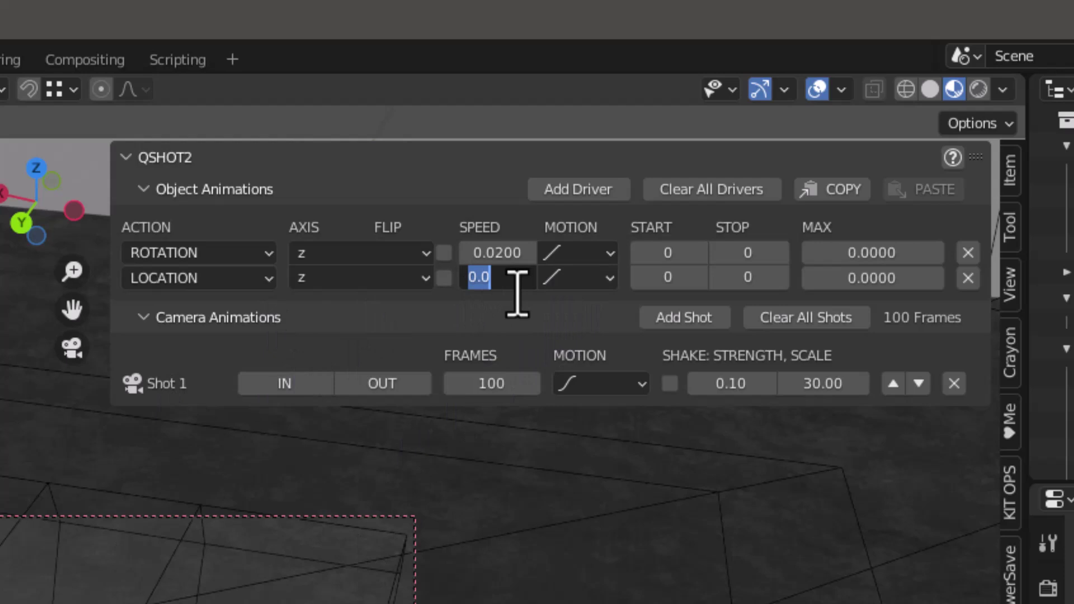
type(".1")
key("Return")
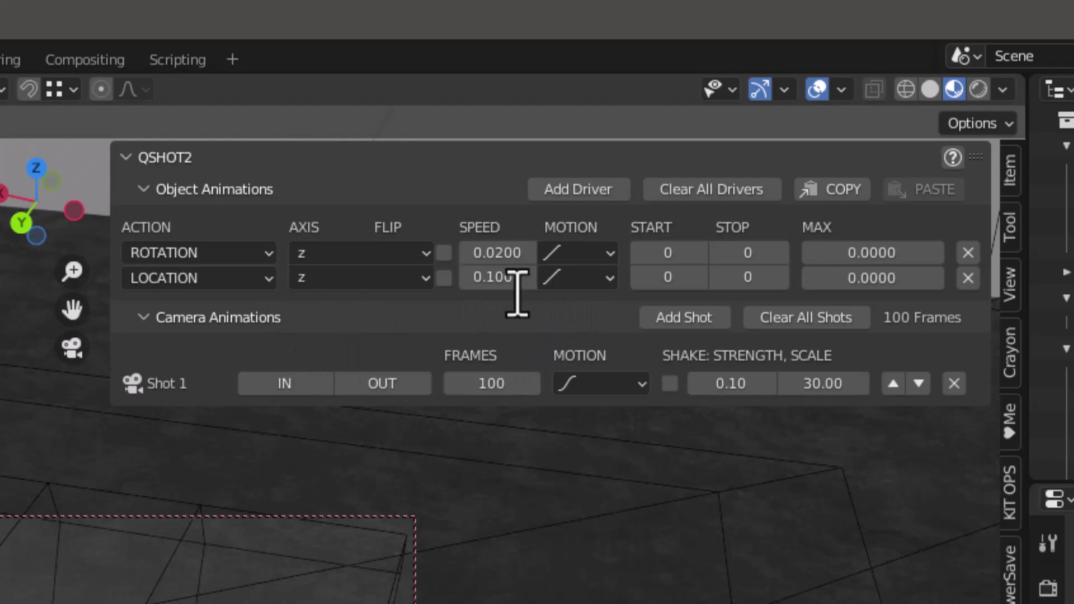
Switch the location driver's motion to the bell-shaped curve and preview the latch's movement
left_click(587, 276)
left_click(559, 336)
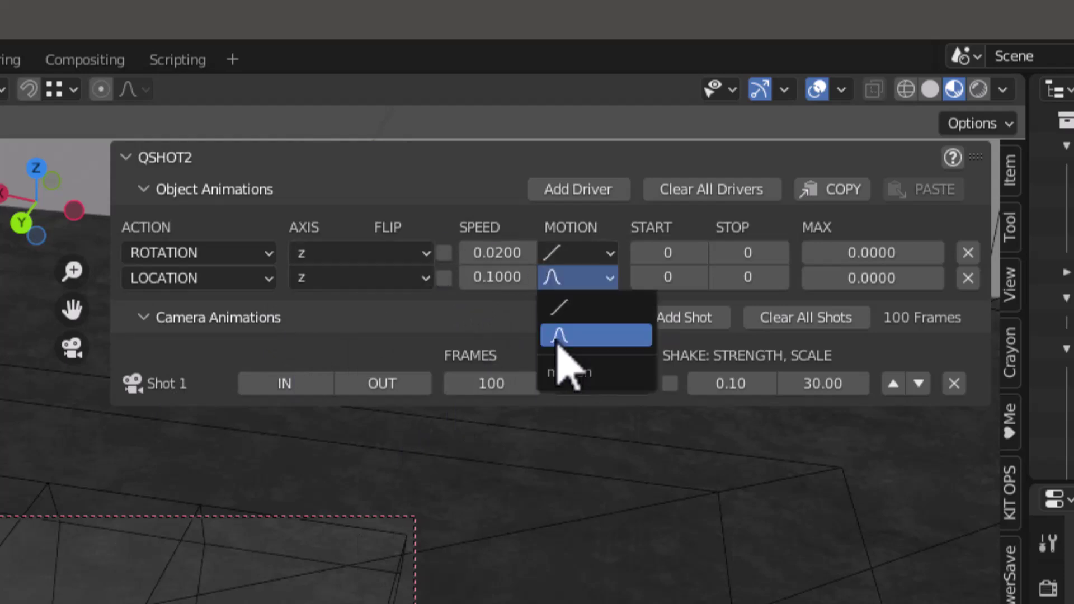
left_click(579, 278)
left_click(559, 283)
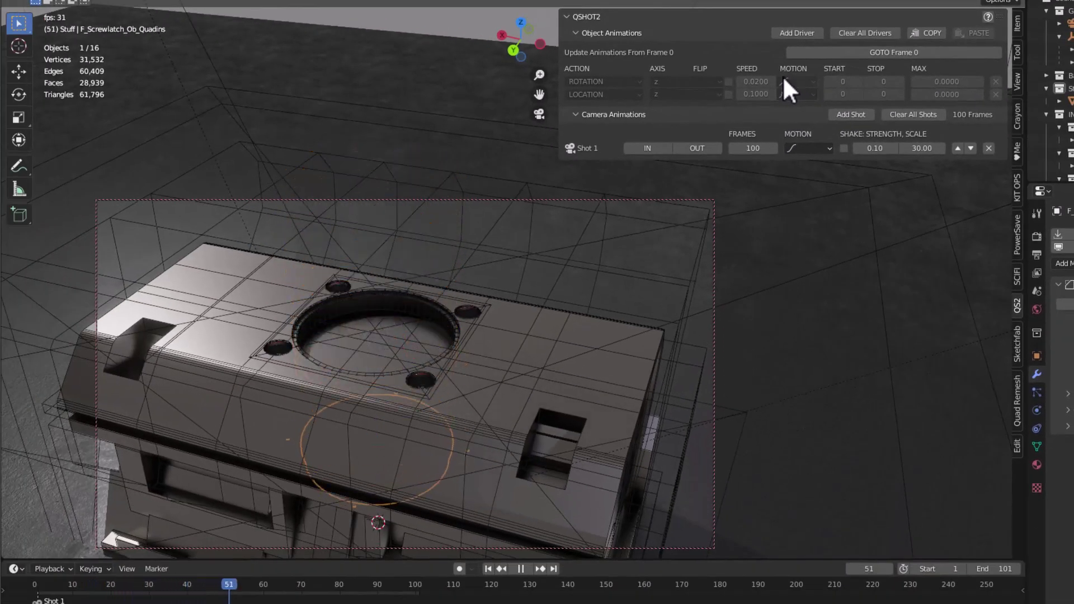
key("space")
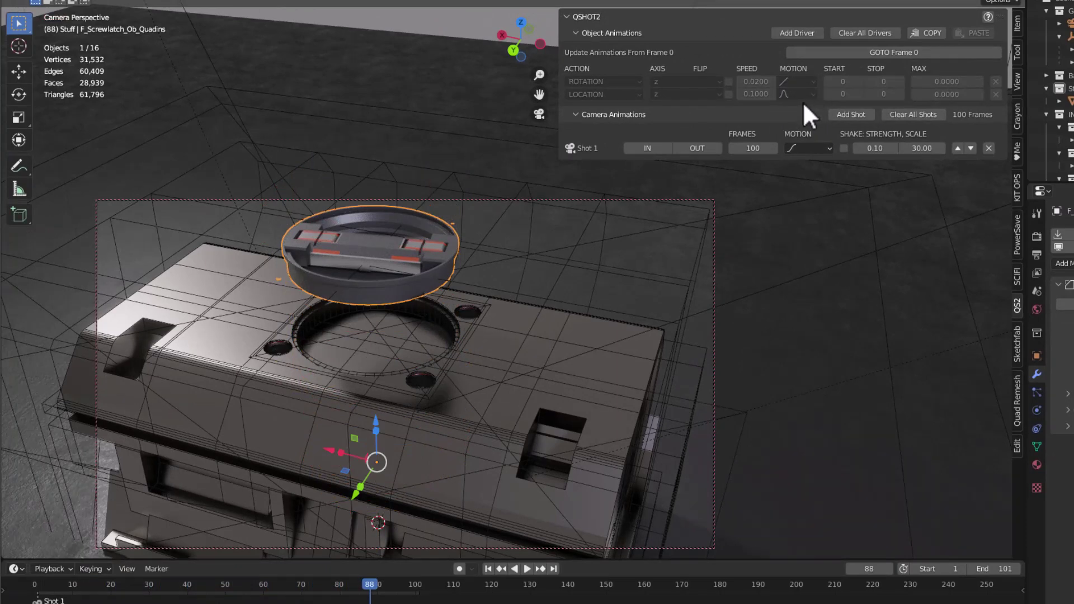
Return to frame 0 and set the location driver's speed to 0.05
left_click(840, 53)
left_click(770, 79)
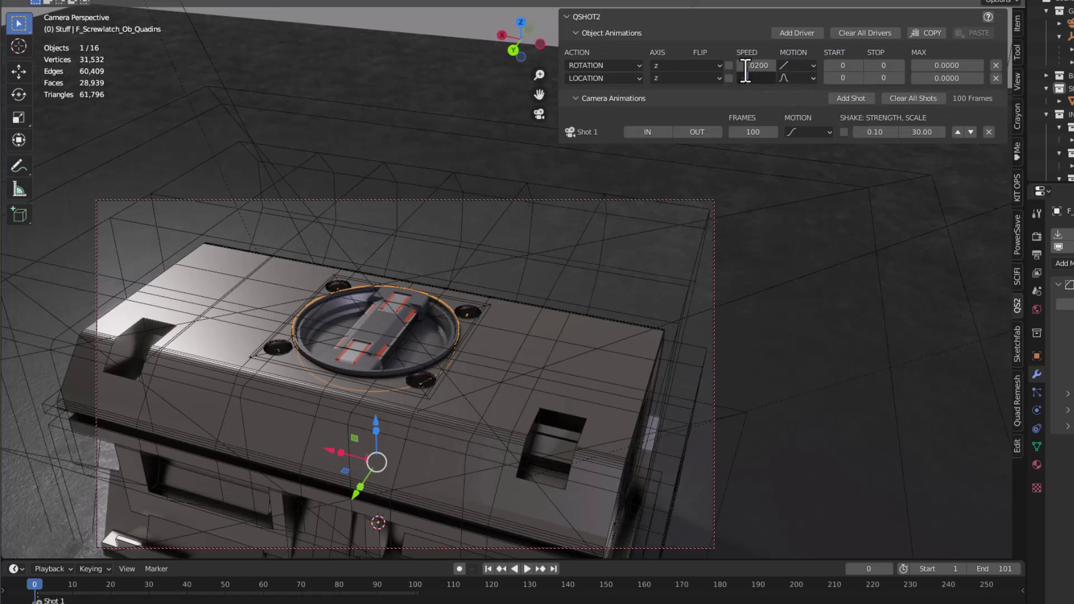
type("0.05")
key("Return")
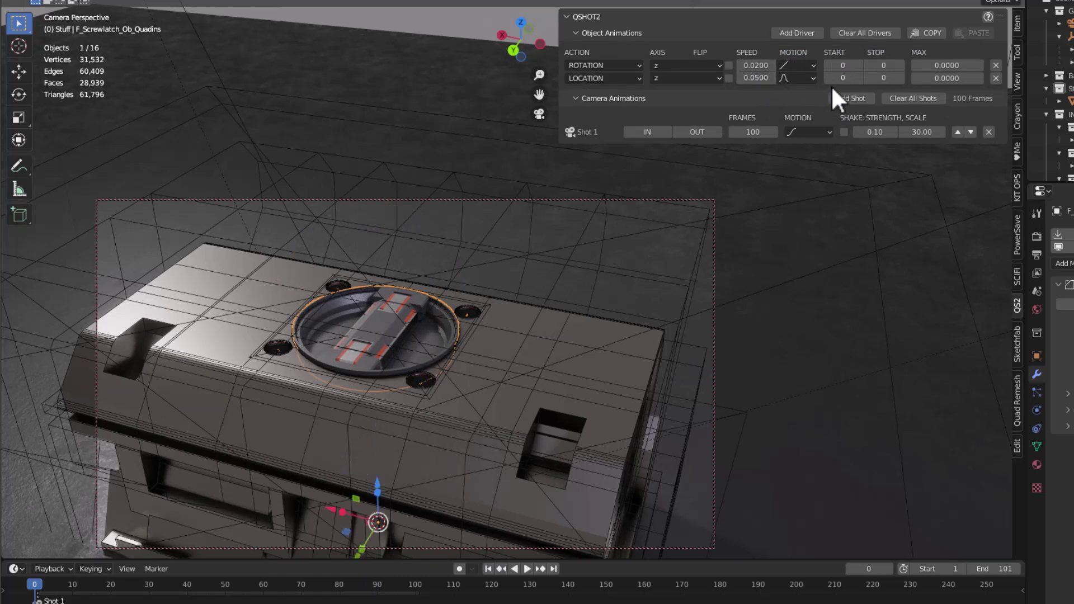
Set the location driver's maximum to 0.1 and play the animation
left_click(949, 78)
type(".1")
key("Return")
key("space")
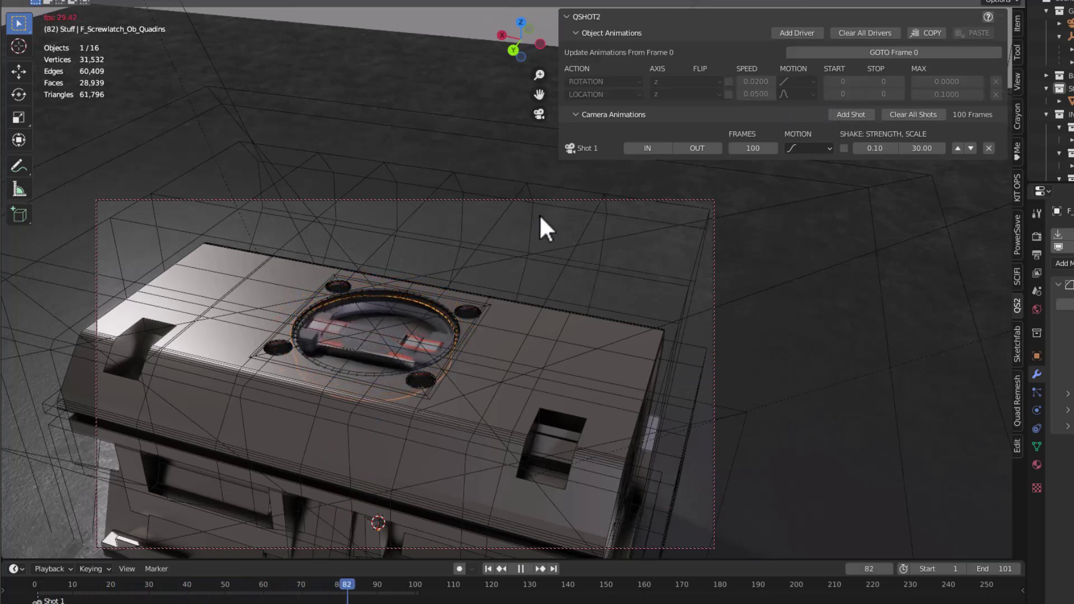
key("space")
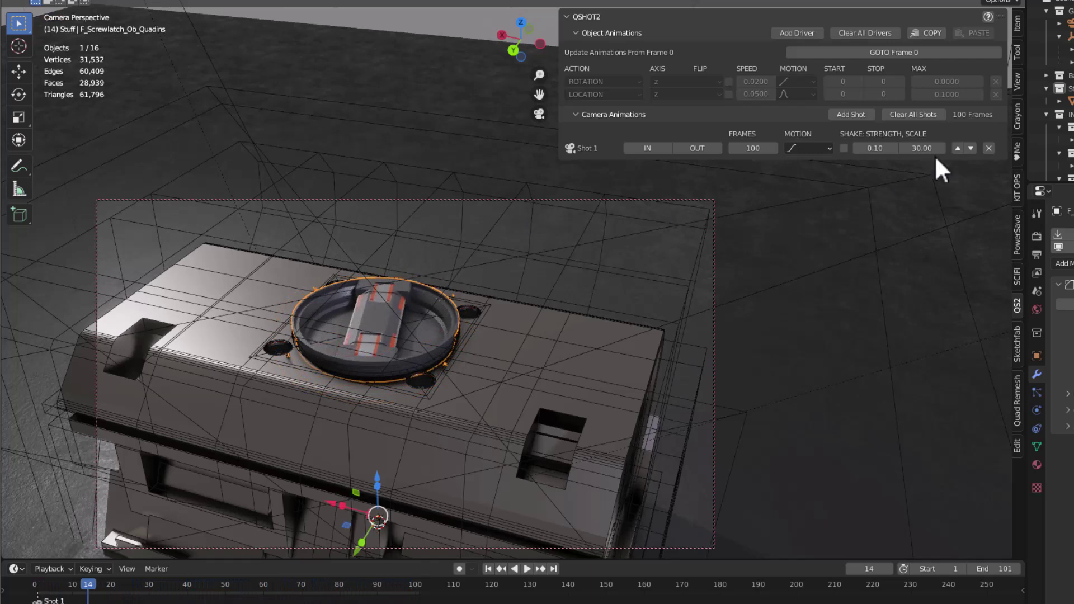
From frame 0, set the location driver's maximum to 0.05 and preview the latch's movement
left_click(930, 53)
left_click(982, 78)
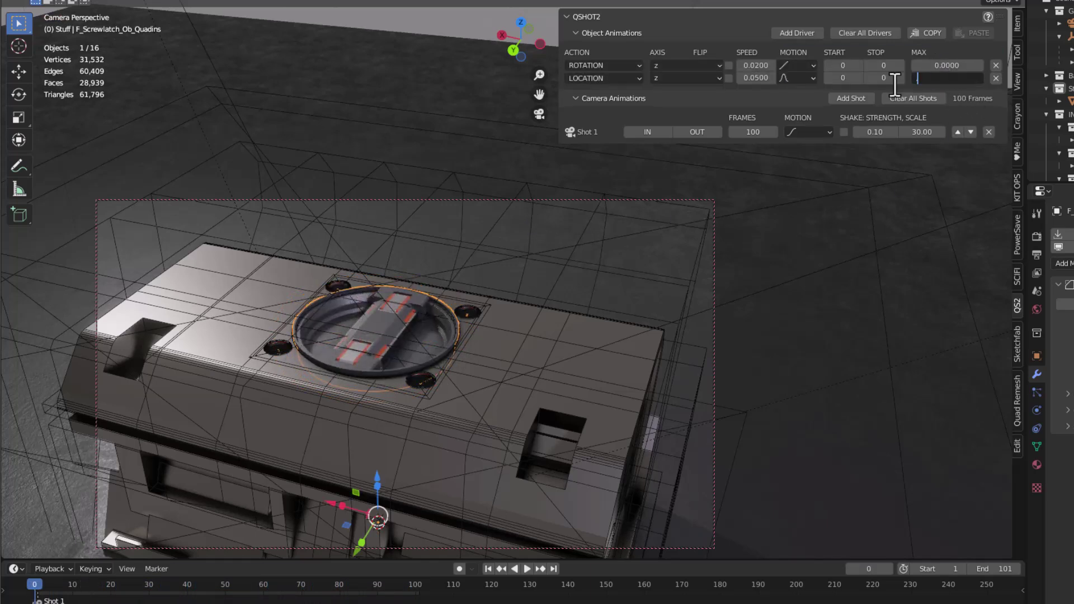
type(".05")
key("Return")
key("space")
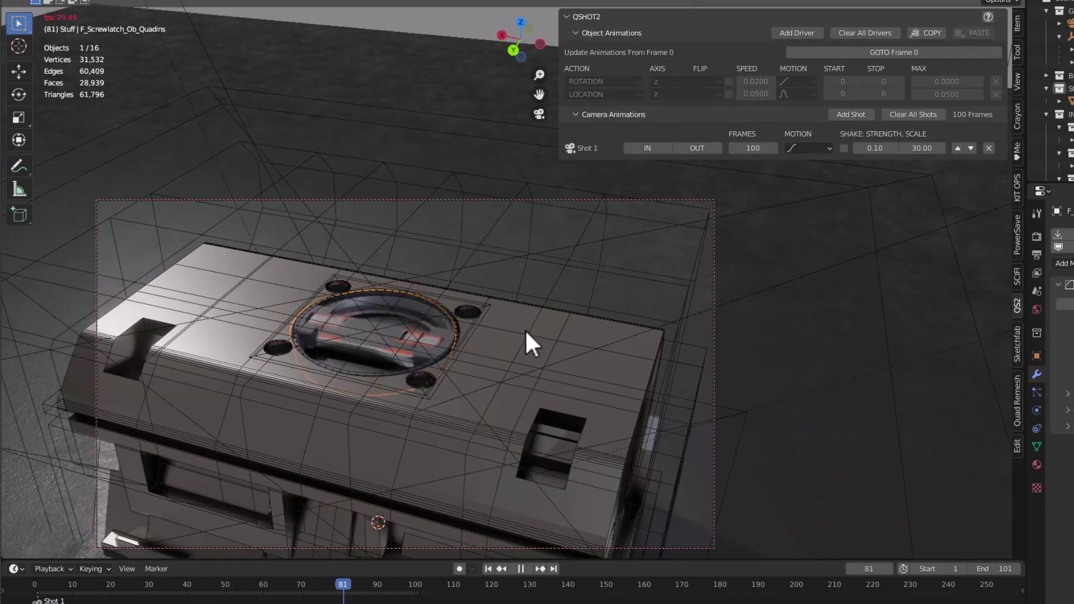
key("space")
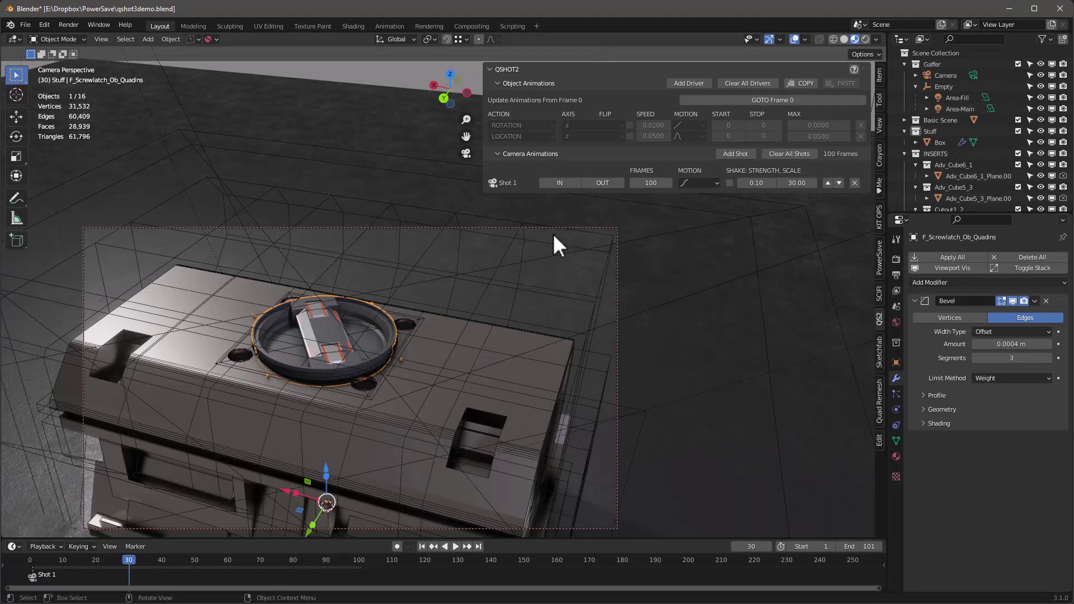
Starting from Shot 1's IN position, orbit the camera to a new view of the box for its OUT position and play the move
left_click(561, 185)
middle_click_drag(452, 412, 384, 369)
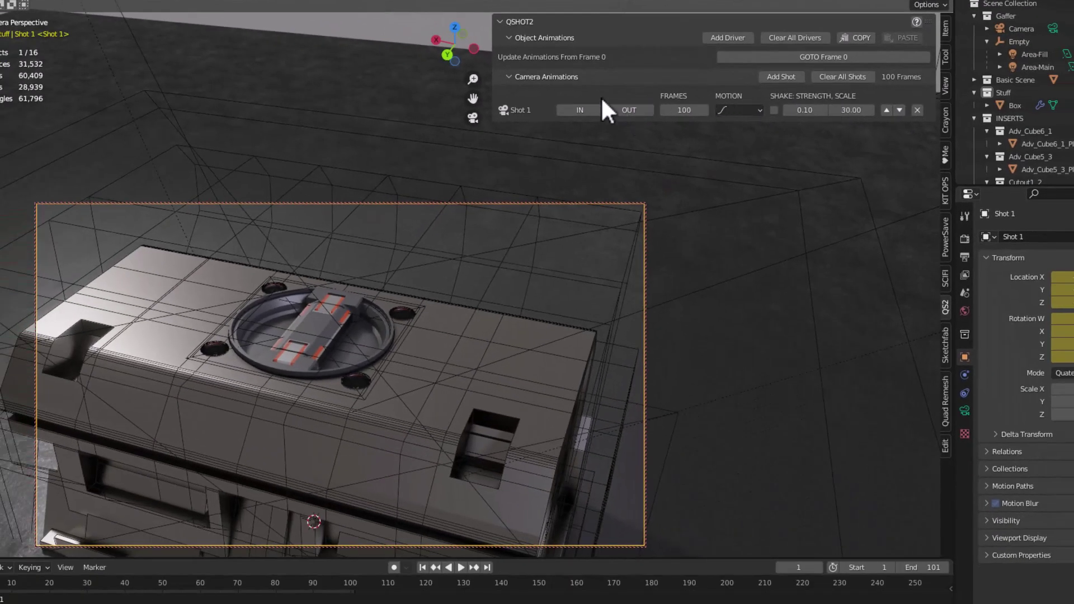
key("space")
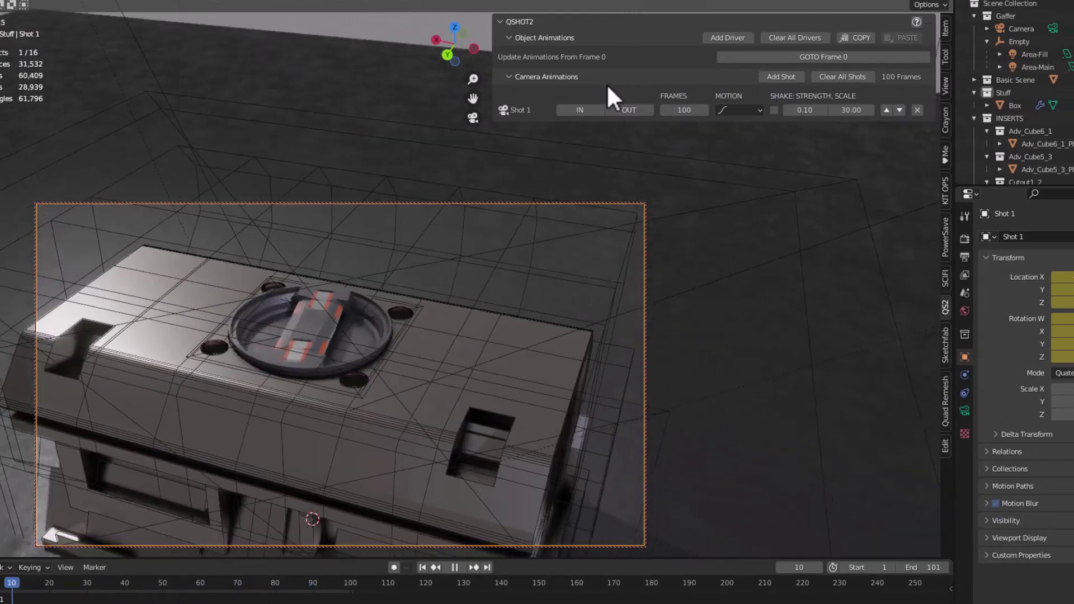
key("space")
Try linear motion for Shot 1 and preview the camera move
left_click(749, 110)
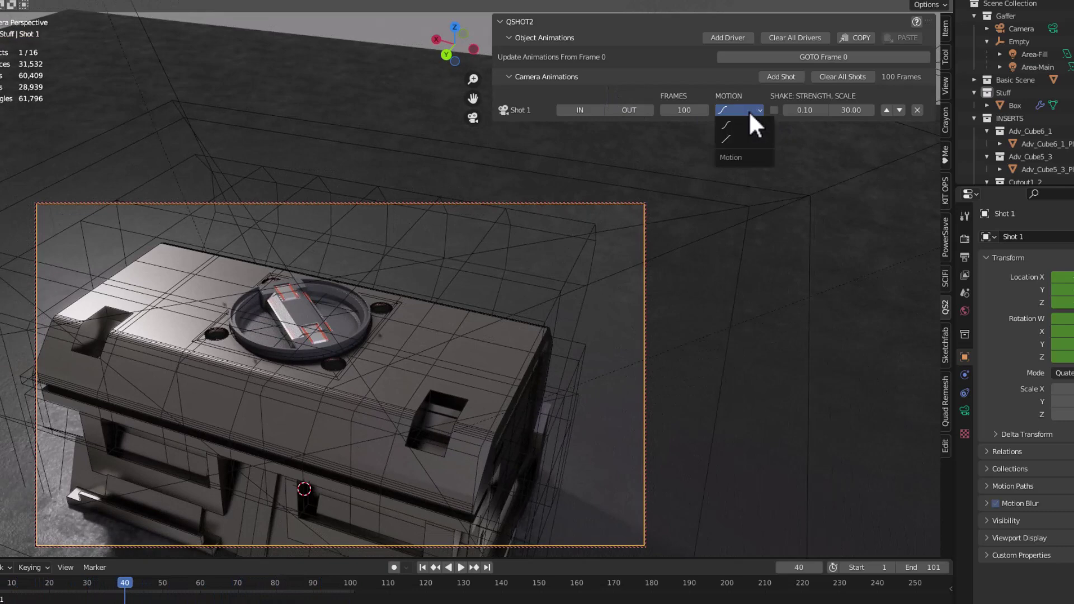
left_click(736, 138)
key("space")
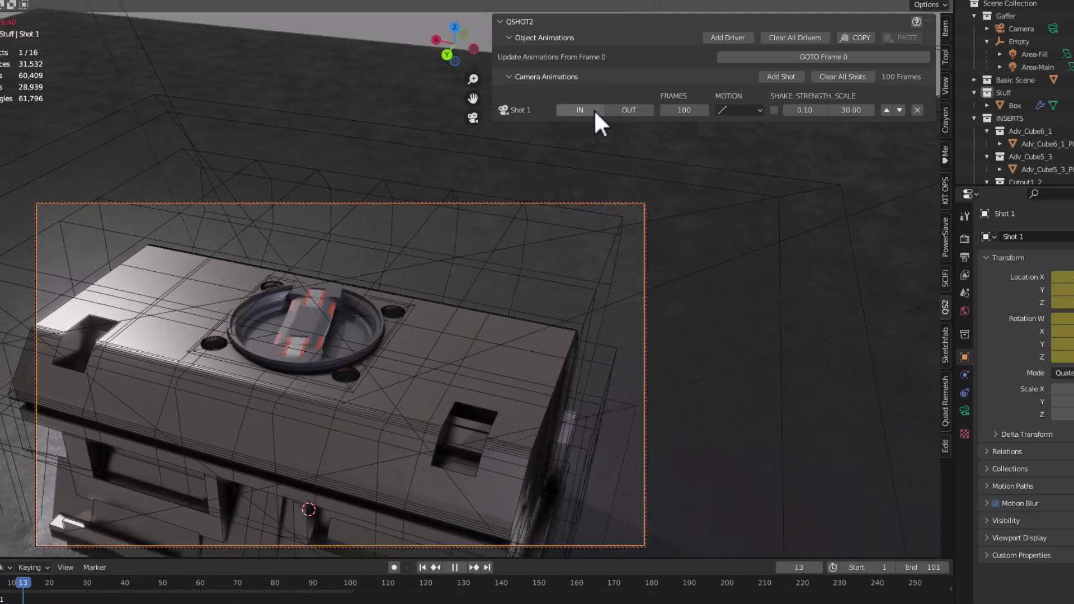
key("space")
Set Shot 1's motion back to the eased curve and preview the camera move
left_click(736, 110)
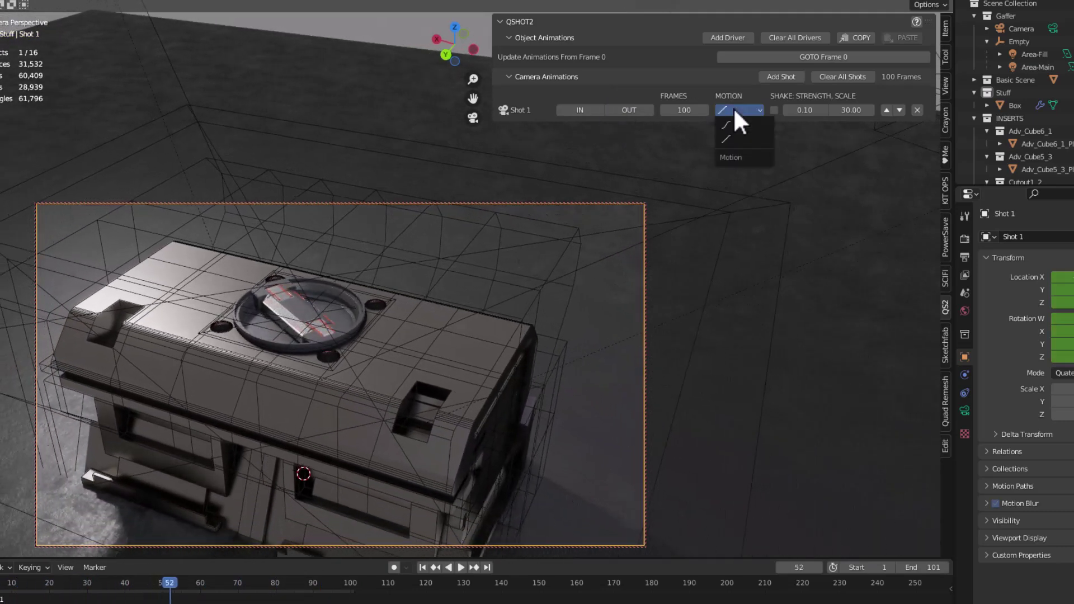
left_click(730, 124)
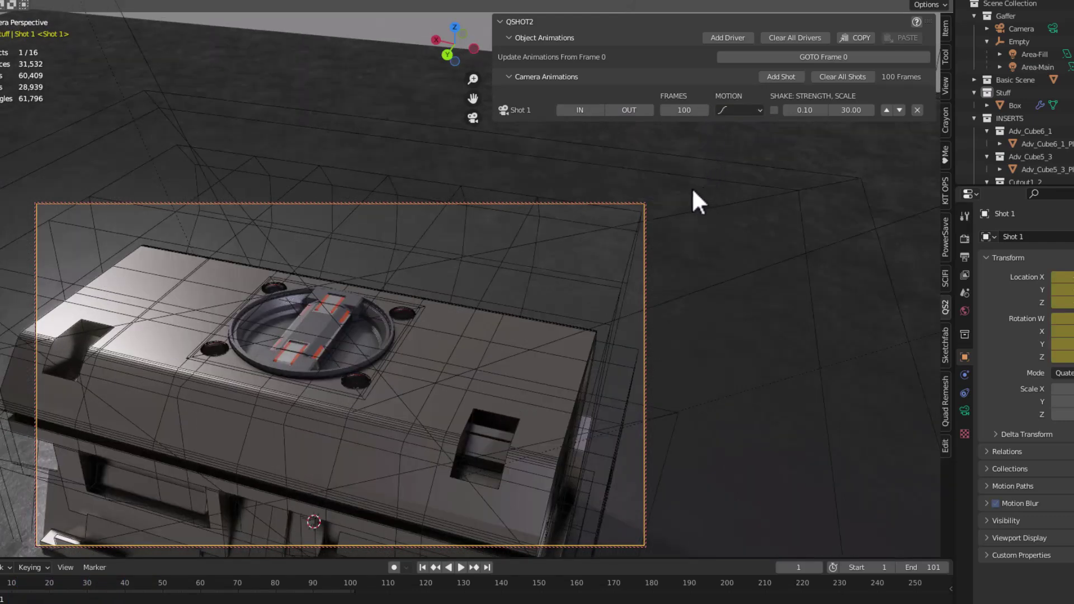
key("space")
key("space")
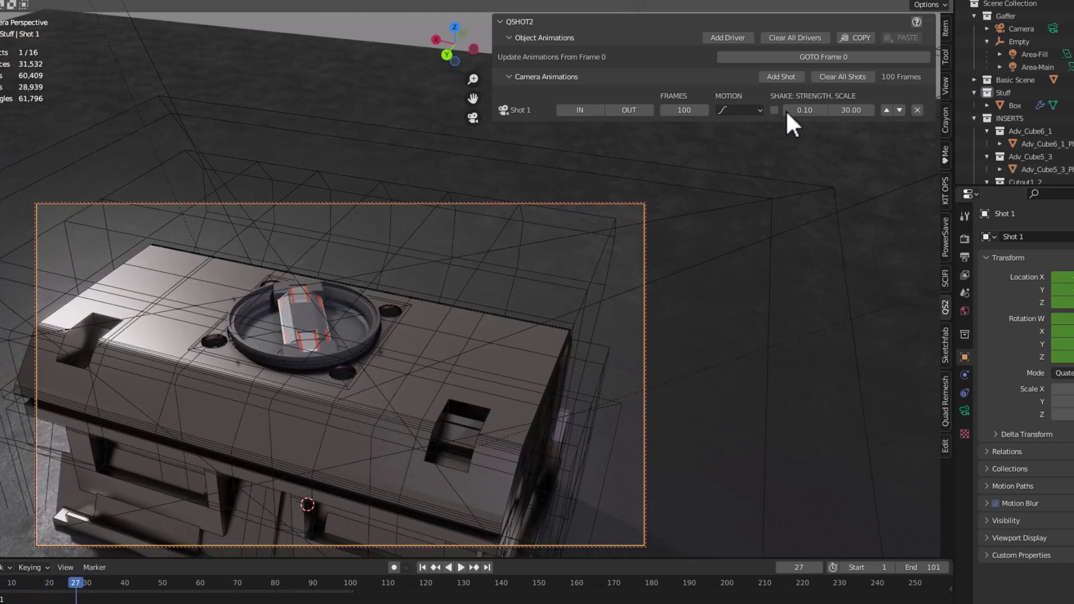
Enable camera shake for Shot 1 and preview the animation
left_click(773, 111)
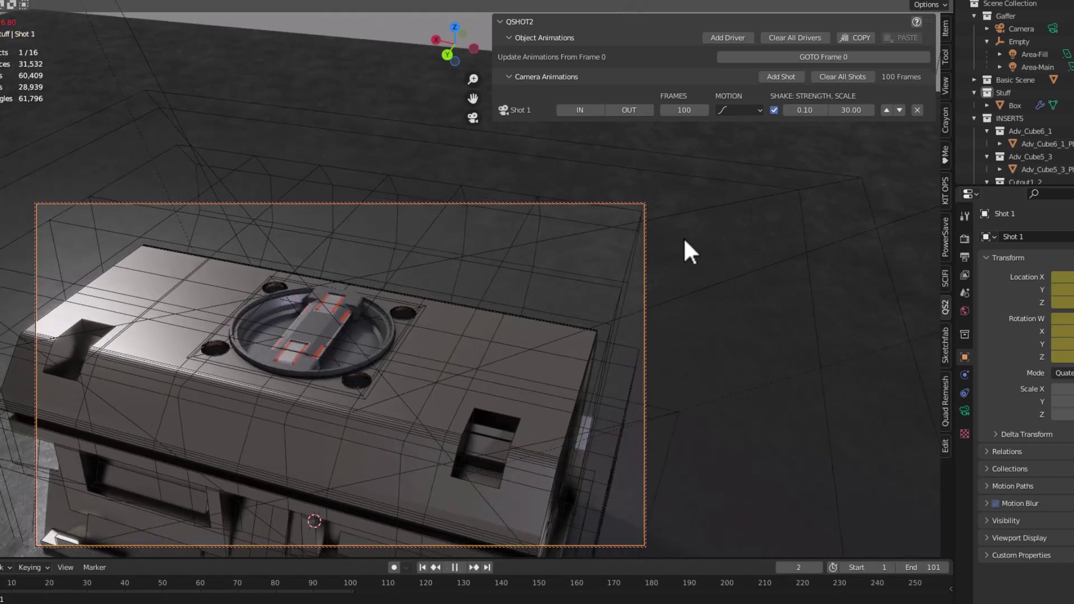
key("space")
key("space")
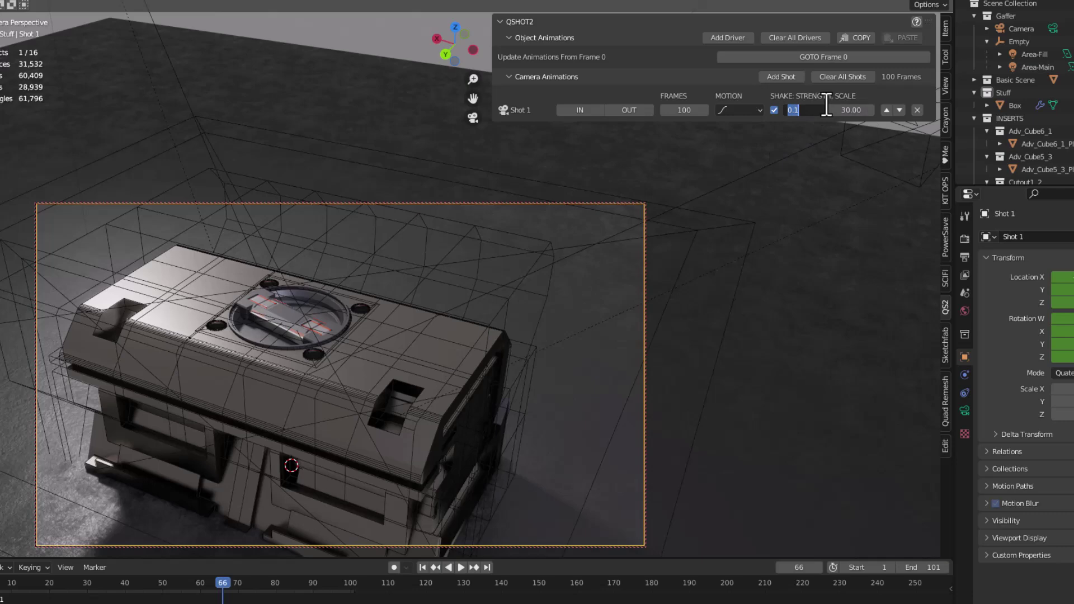
Try a shake strength of 0.01 and a shake scale of 10 for Shot 1, previewing each change
key("Return")
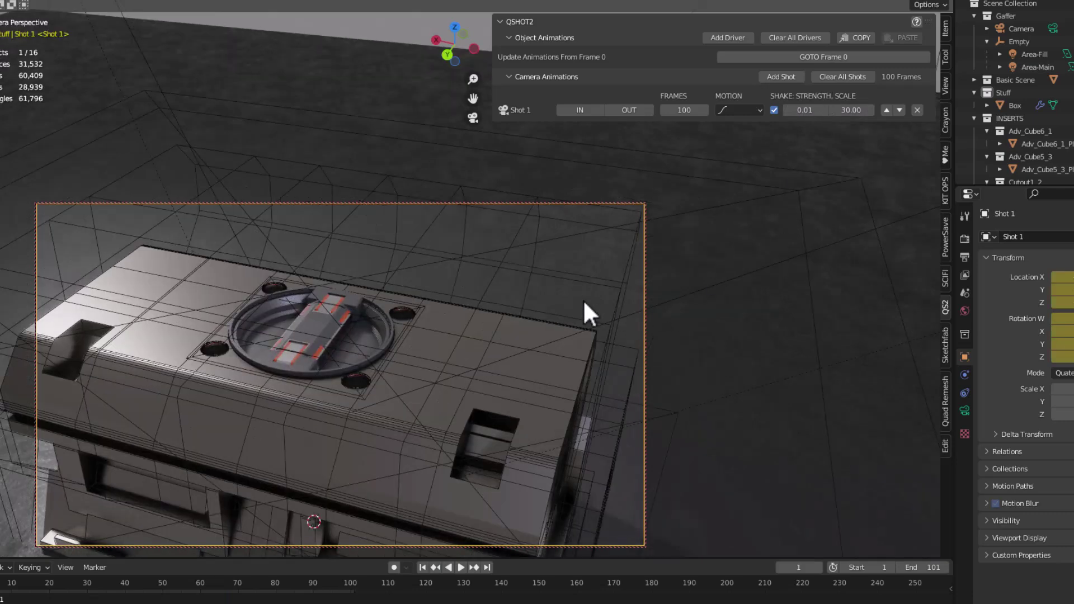
key("space")
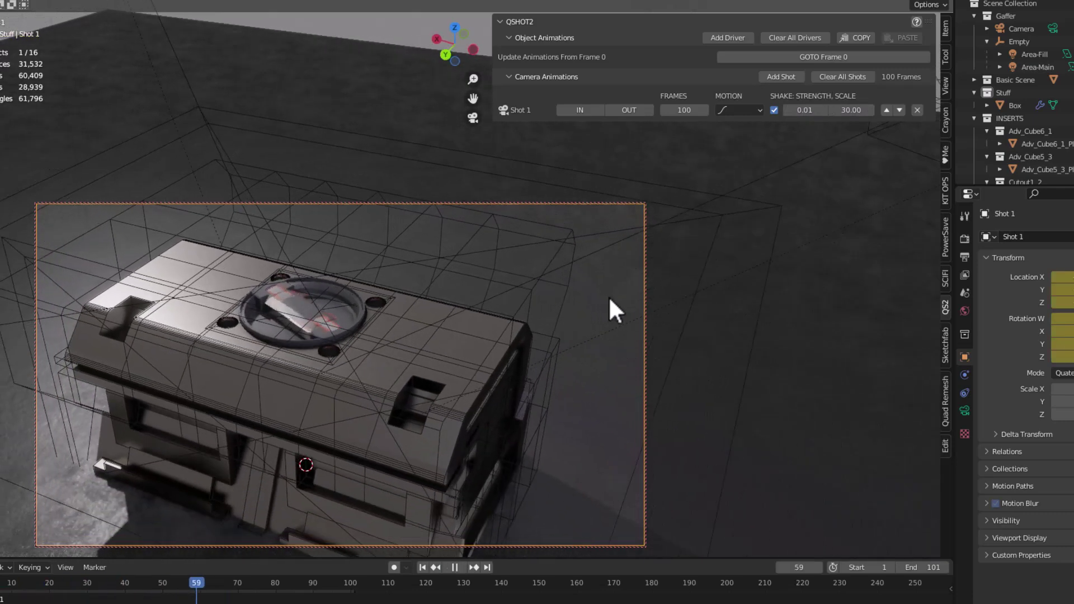
key("space")
key("space")
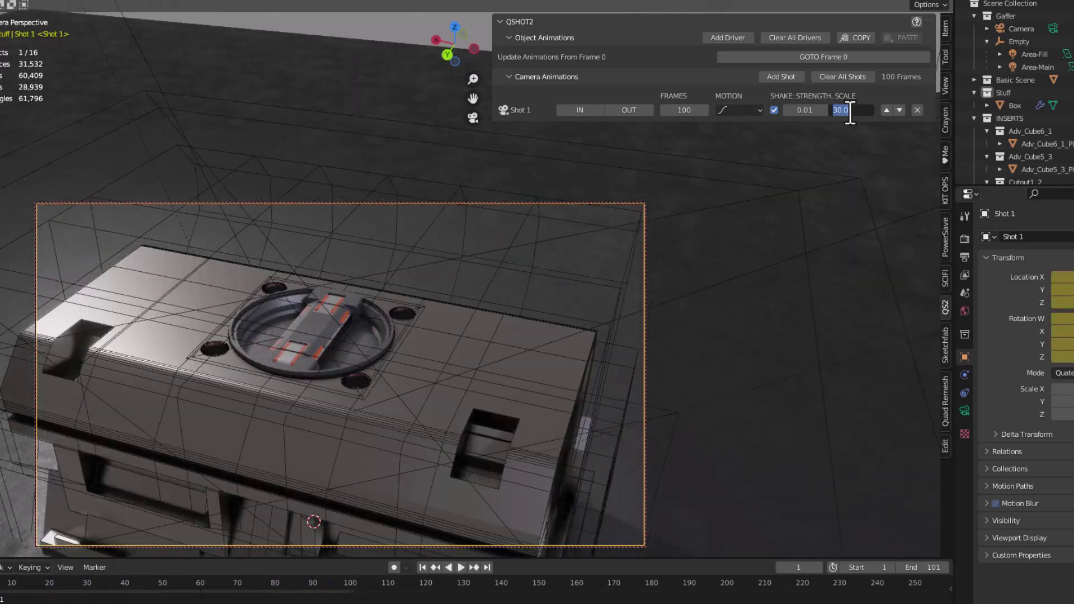
key("space")
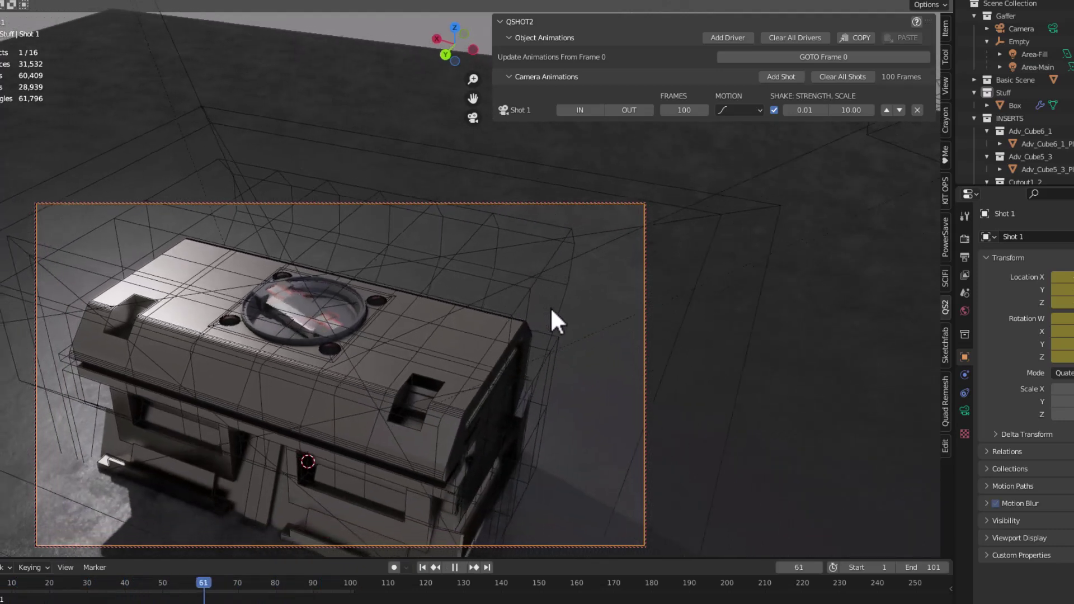
key("space")
Set Shot 1's shake scale to 25 and shake strength to 0, and preview the animation
type("25")
key("Return")
left_click(810, 109)
type("0")
key("Return")
key("space")
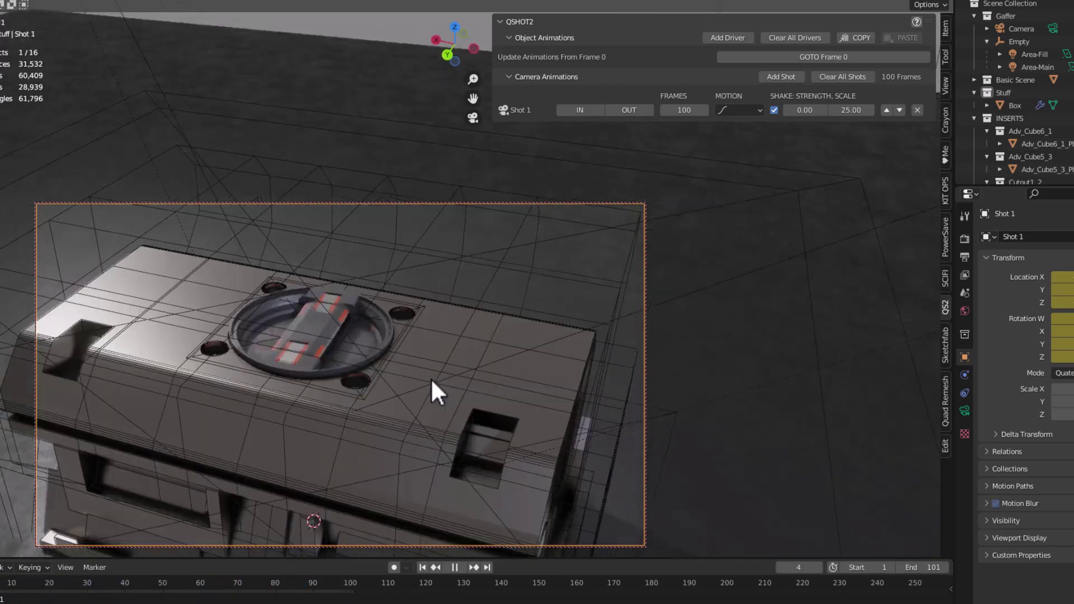
key("space")
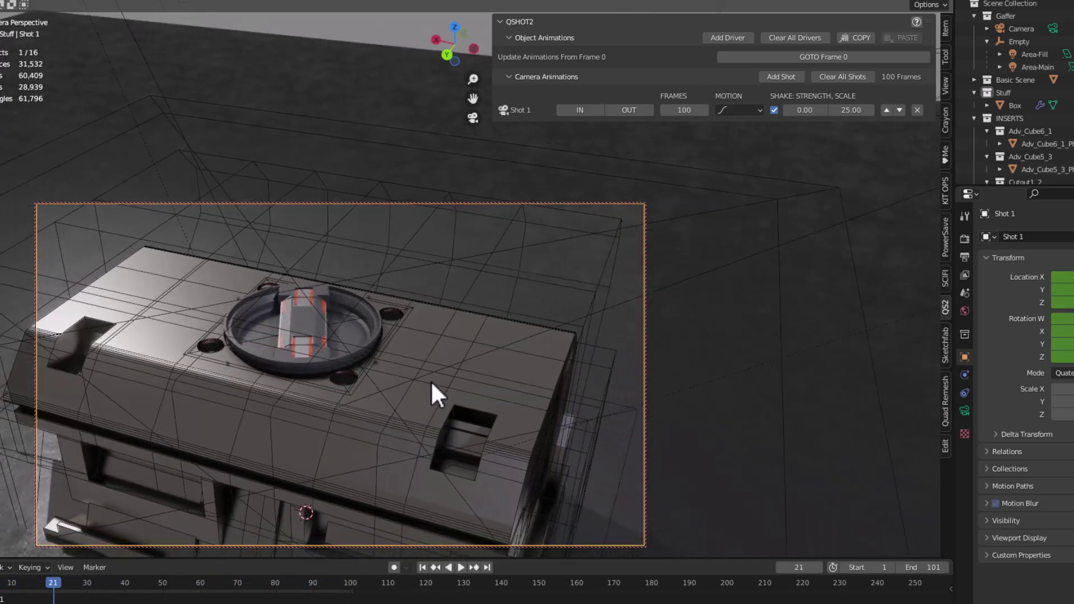
Add a second camera shot and orbit to a view from above the box for its IN position
left_click(785, 75)
left_click(580, 124)
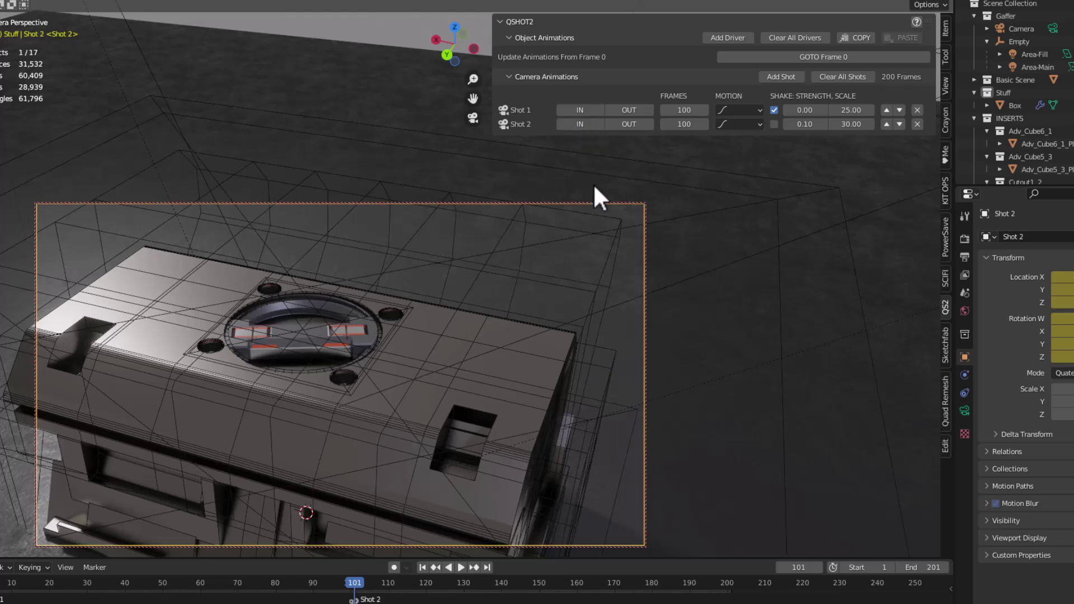
middle_click_drag(472, 390, 453, 377)
left_click(477, 418)
middle_click_drag(477, 418, 365, 368)
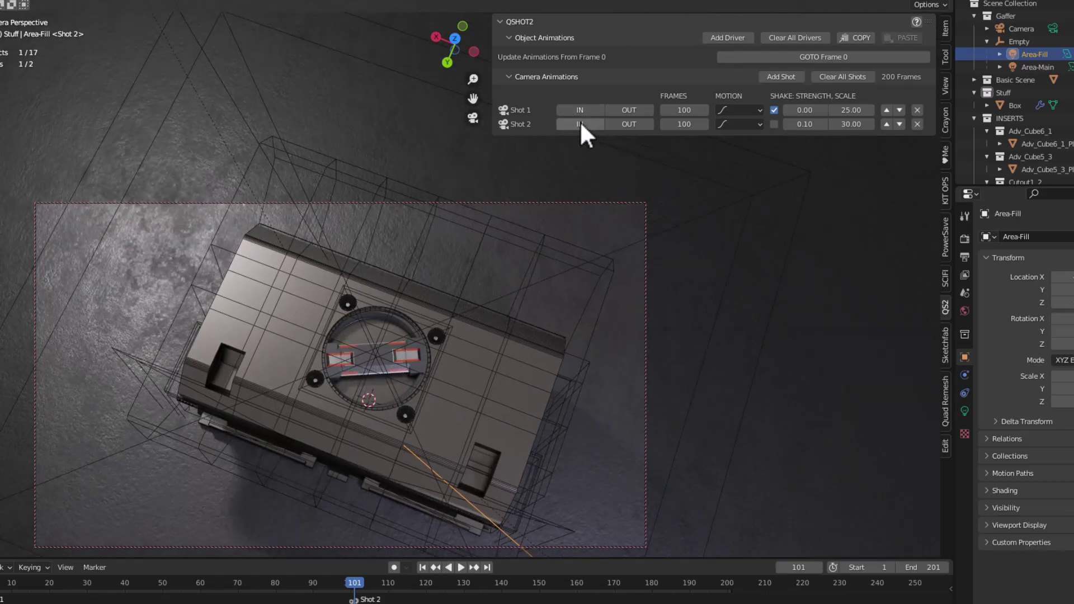
Set a low front view of the box as Shot 2's OUT position and play the animation from frame 0
middle_click_drag(514, 403, 494, 365)
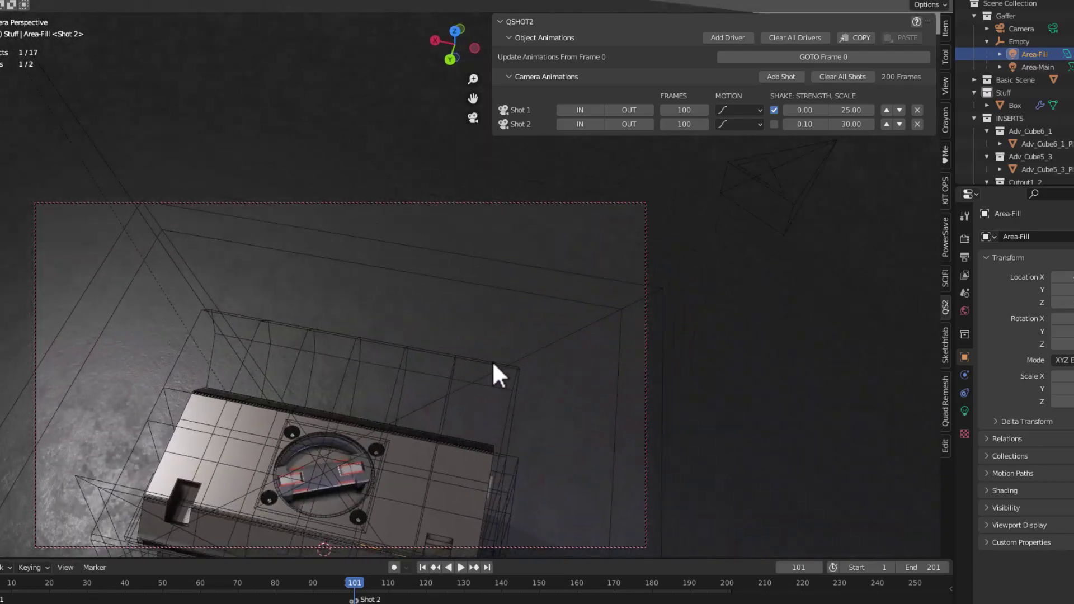
left_click(471, 469)
middle_click_drag(472, 469, 484, 306)
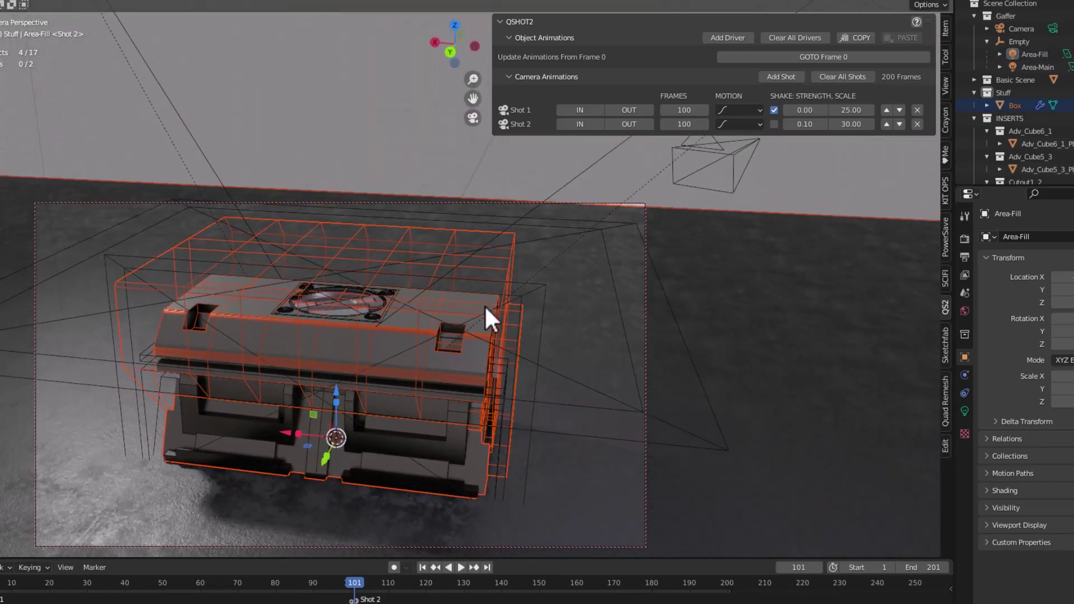
left_click(629, 122)
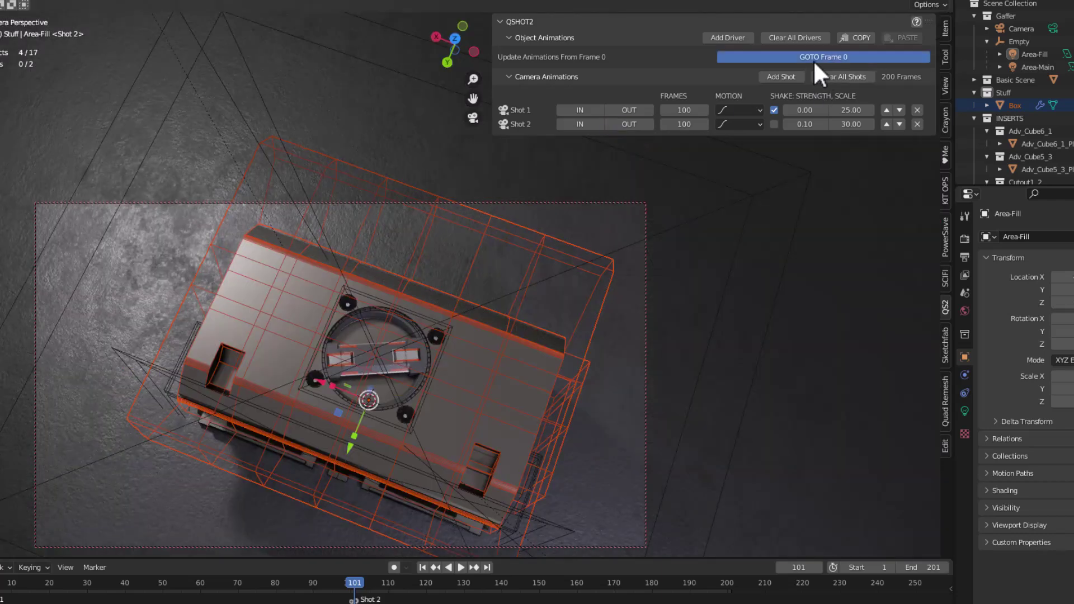
left_click(815, 58)
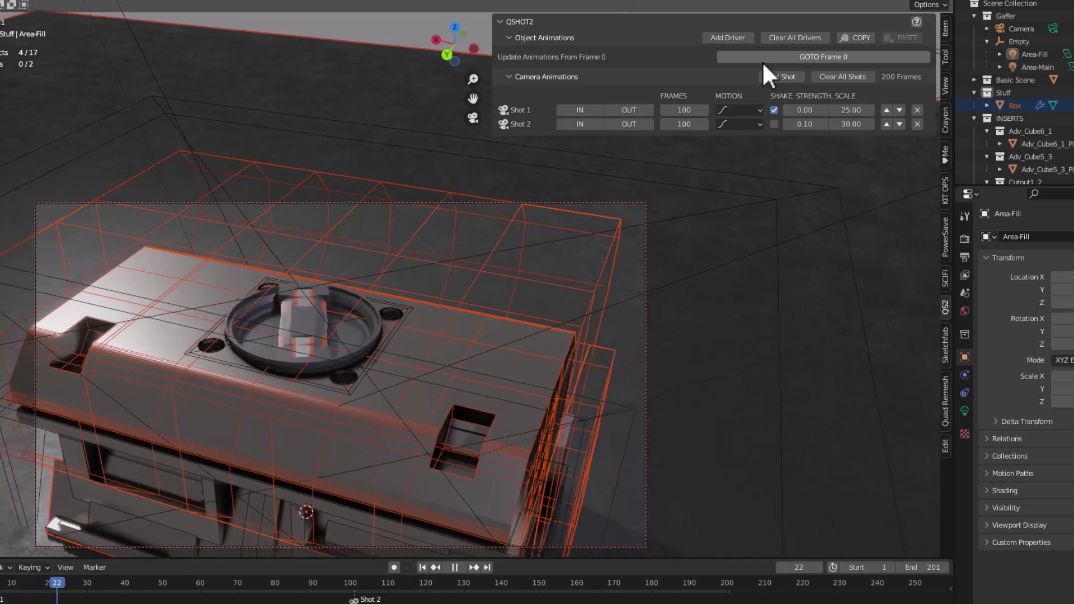
key("space")
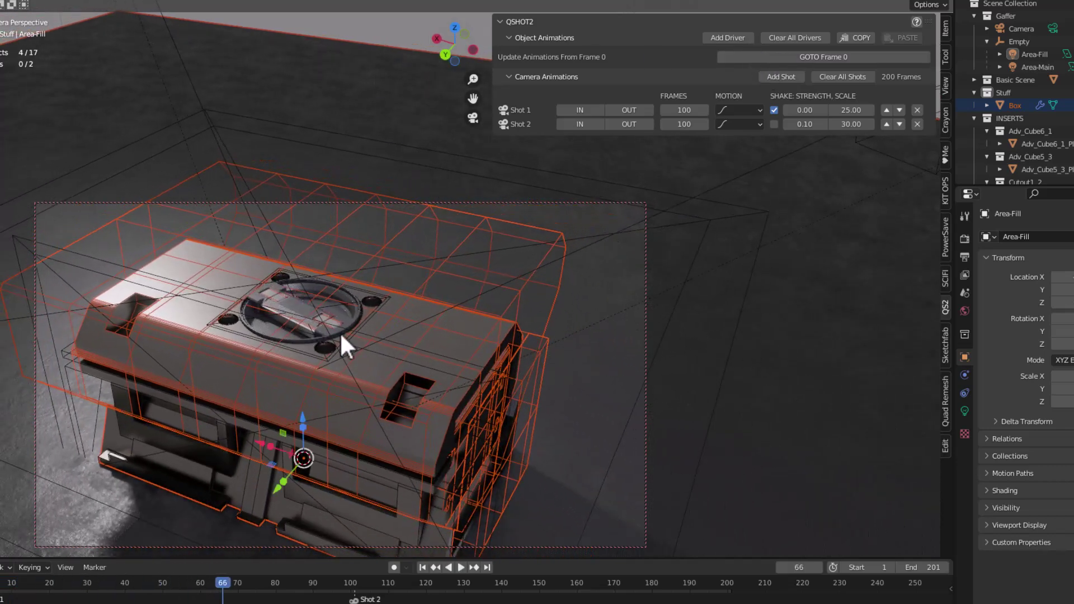
Select the large cutter Adv_Cube6_1_Cube.002 around the box's upper part, add a driver to it and go to frame 0
left_click(536, 271)
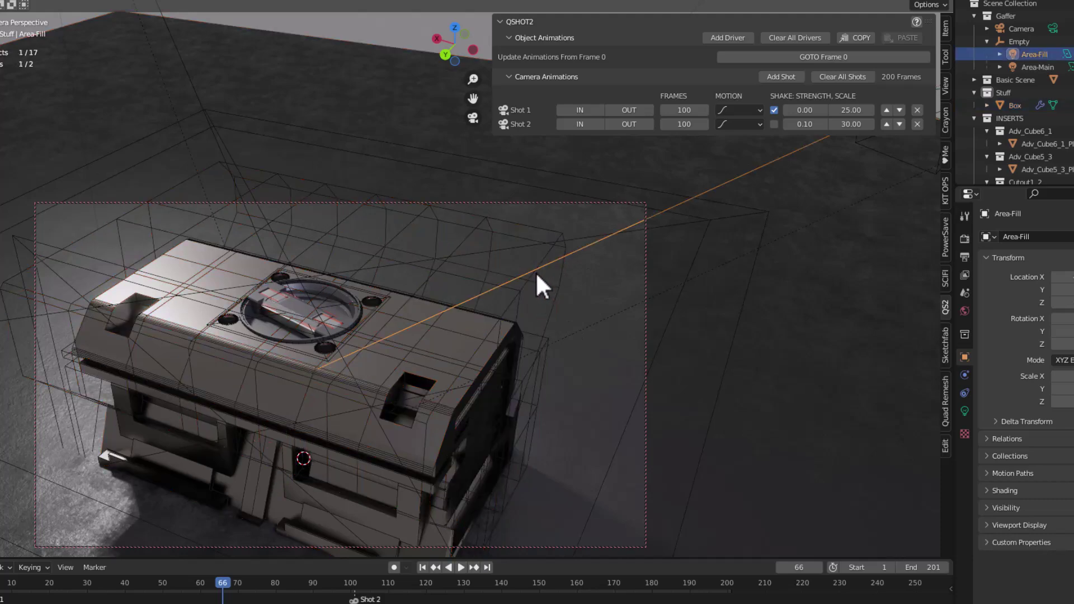
left_click(469, 266)
left_click_drag(300, 412, 286, 263)
key("Escape")
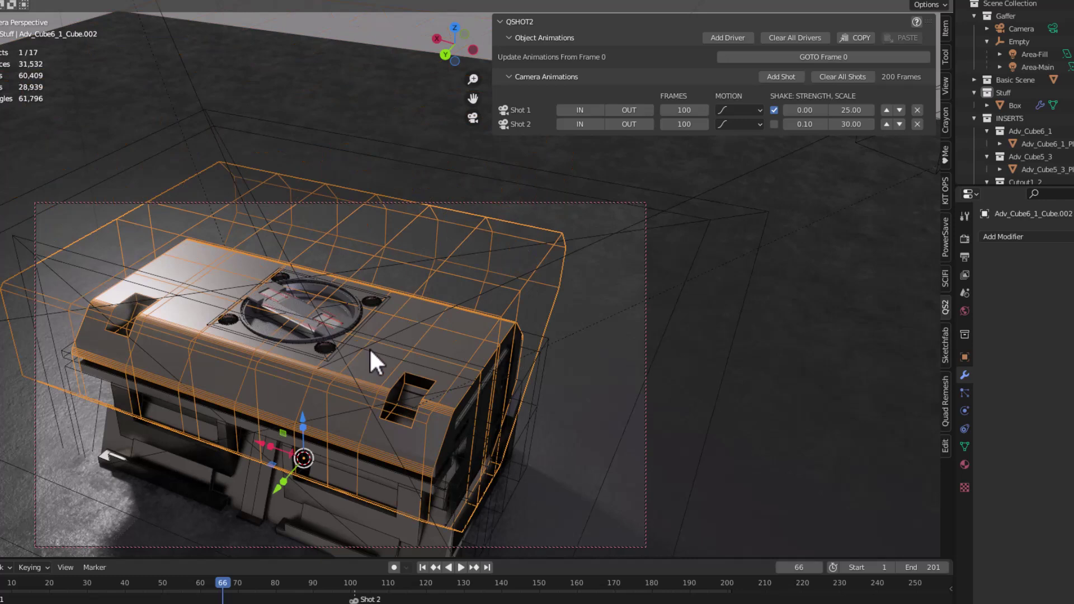
left_click(726, 37)
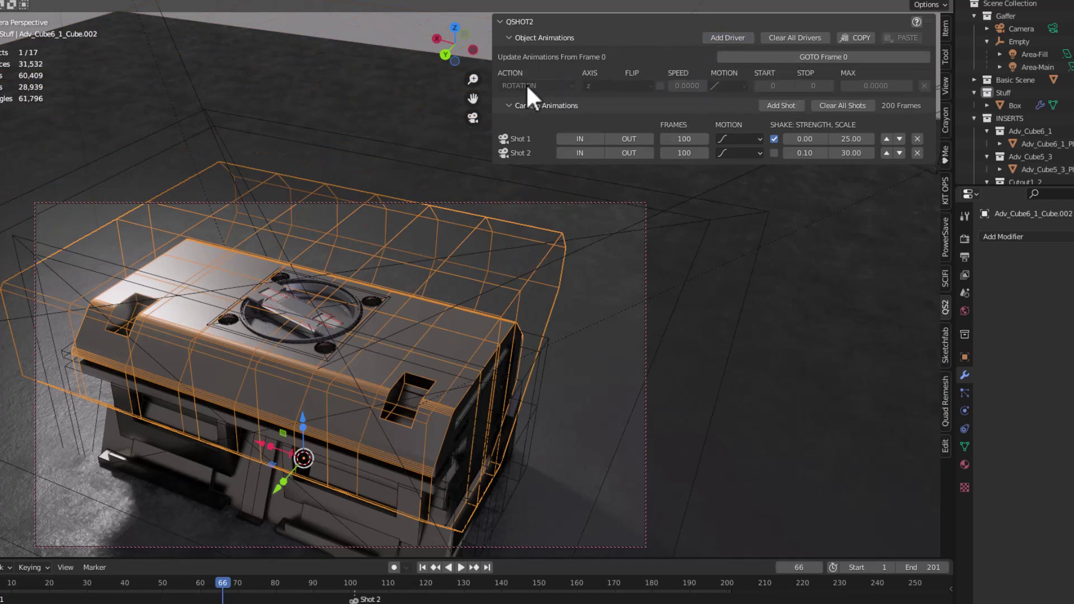
left_click(781, 55)
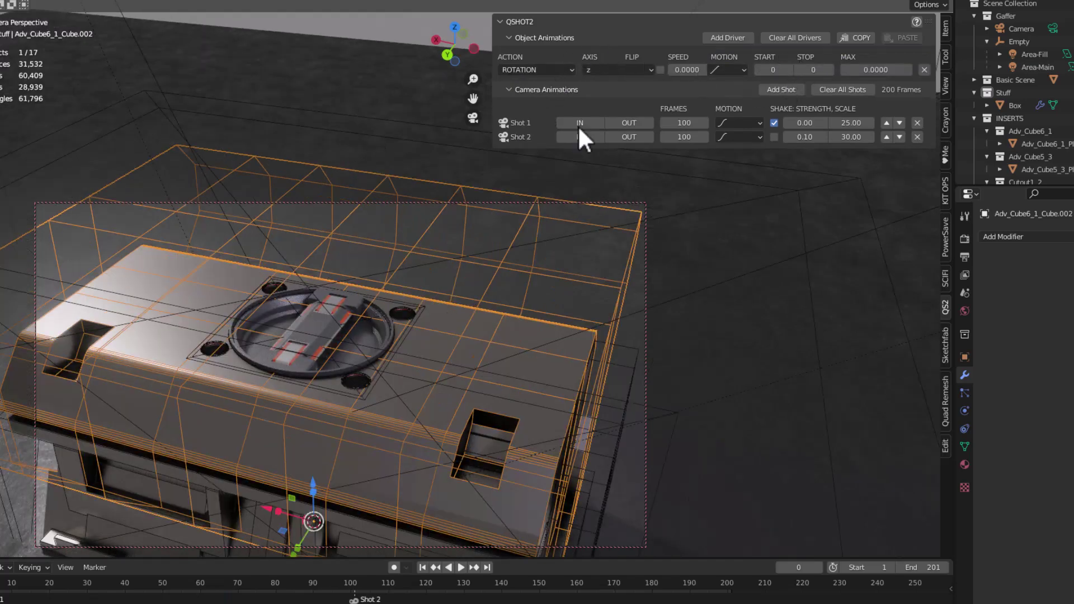
Set the cutter driver's speed to 0.1 and its action to Location
left_click(678, 70)
type(".1")
key("Return")
left_click(558, 71)
left_click(552, 99)
Set the cutter's location driver to start at frame 30, stop at frame 201 and reach a maximum of 30, and play it
left_click(778, 69)
type("30")
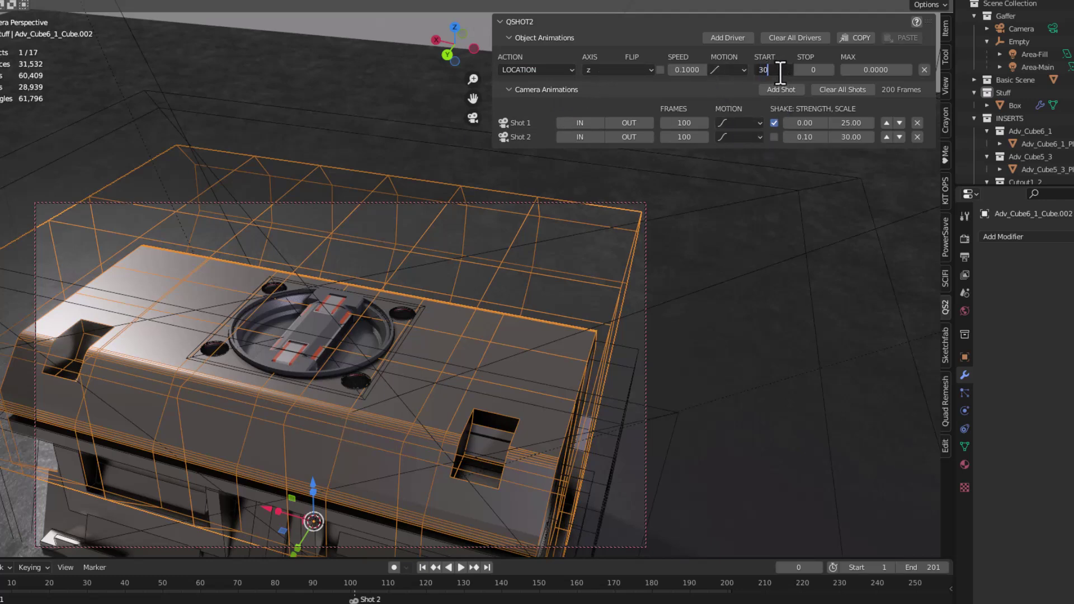
key("Tab")
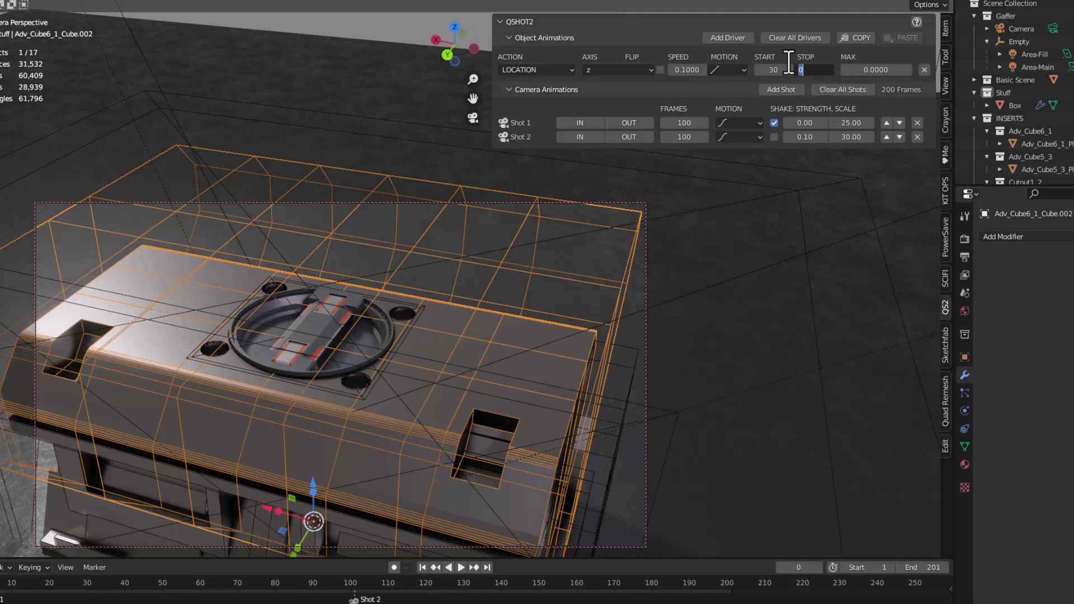
type("201")
key("Tab")
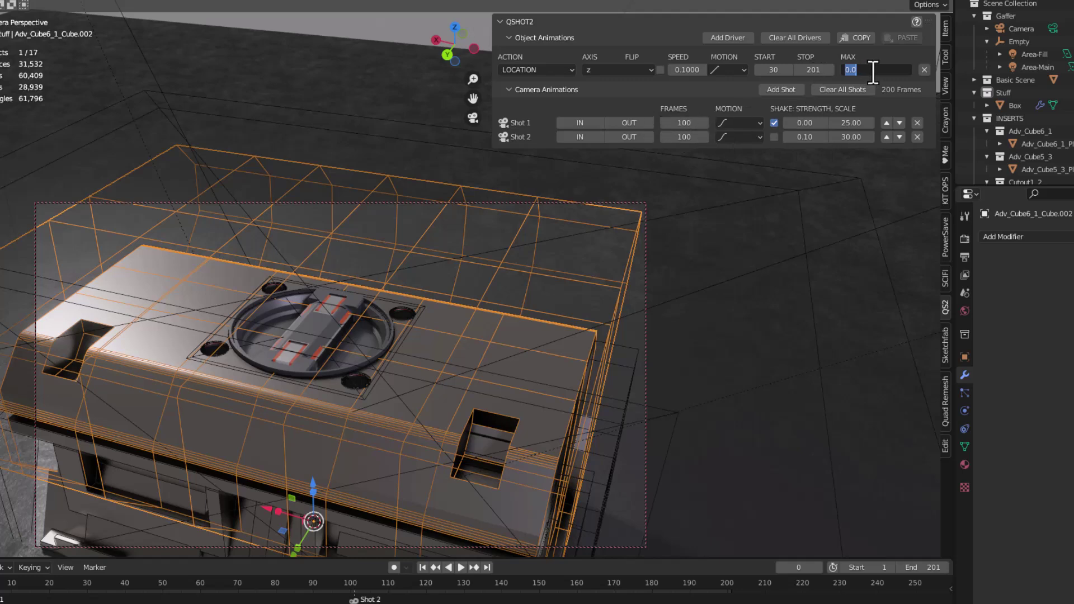
type("30")
key("Return")
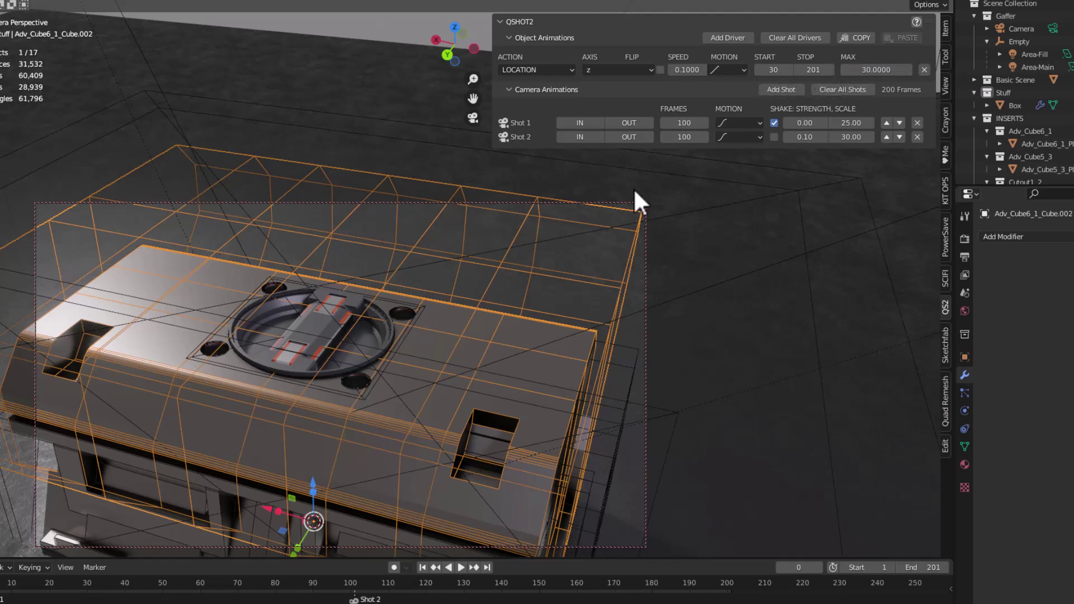
key("space")
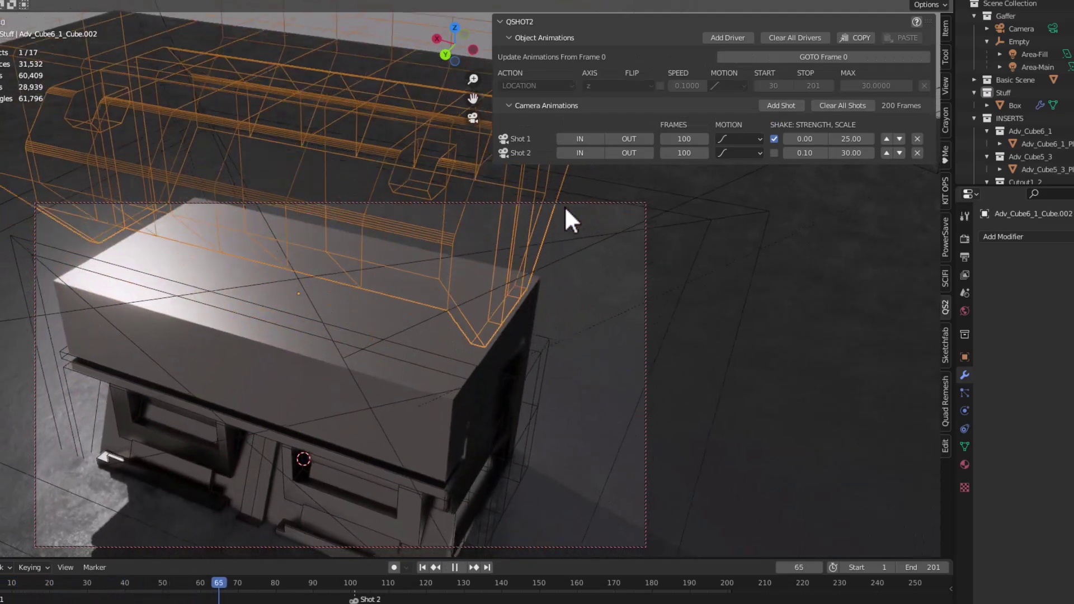
key("space")
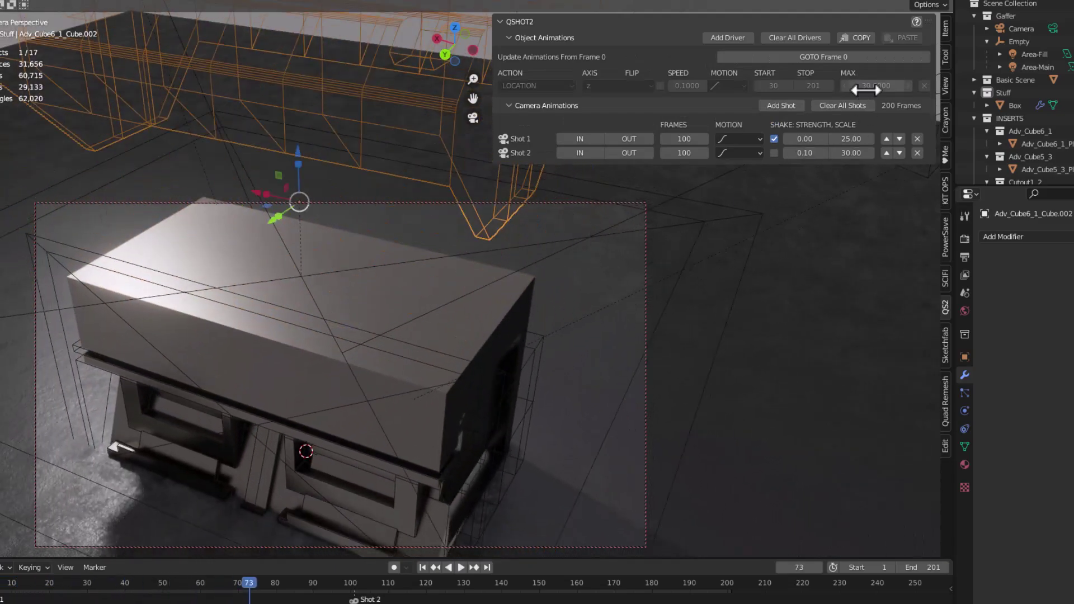
From frame 0, set the cutter's location driver maximum to 10 and preview the movement
left_click(807, 55)
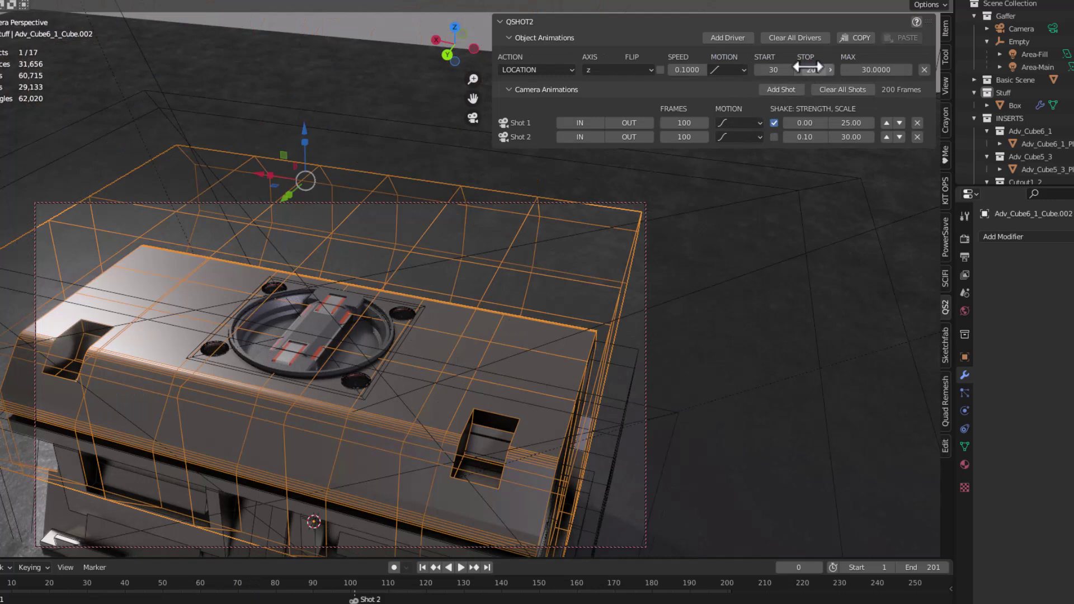
left_click(868, 72)
type("100")
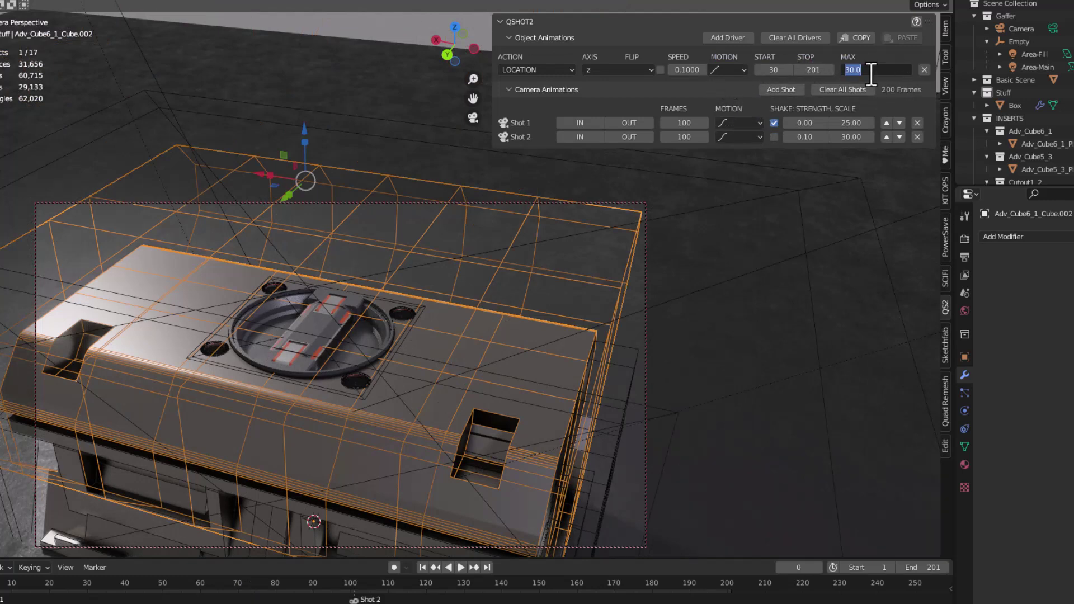
key("Return")
key("space")
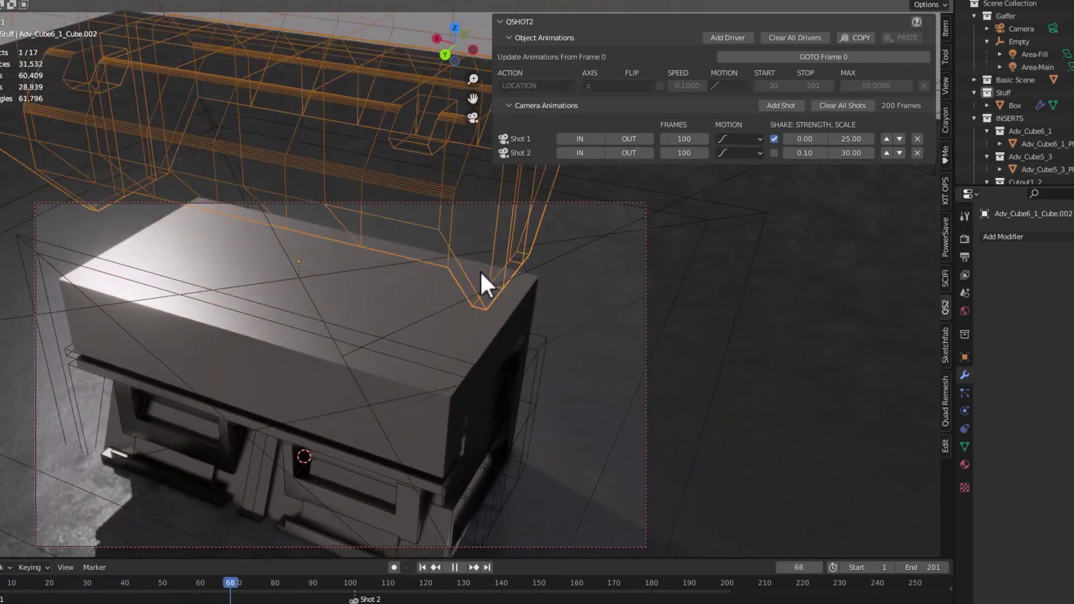
key("space")
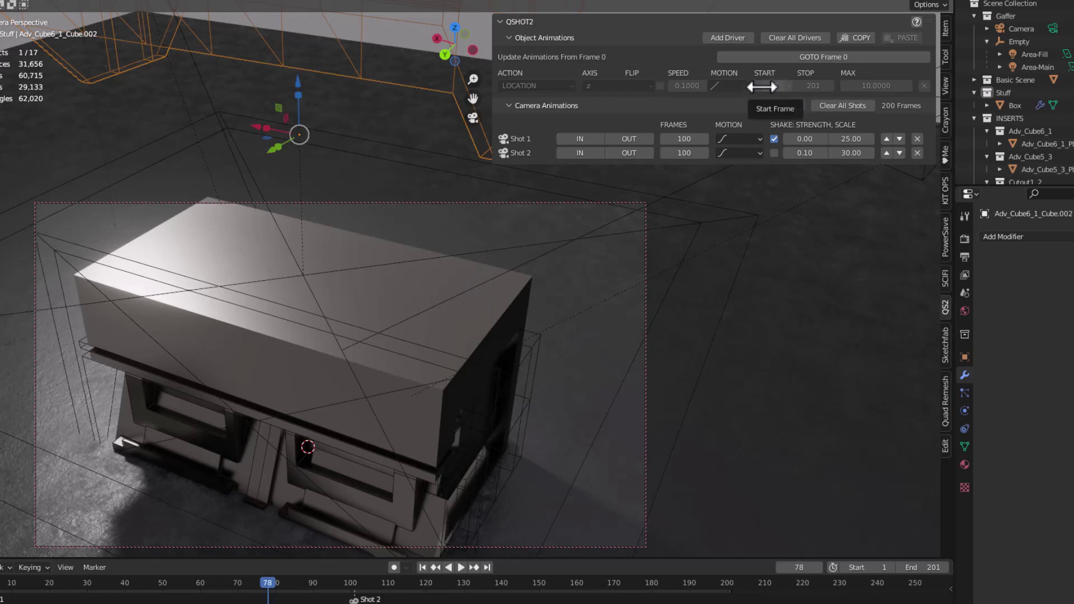
Select the cutter Cutout1_2_Cube.002 at the box's side, go to frame 0 and add a Location driver to it
left_click(522, 374)
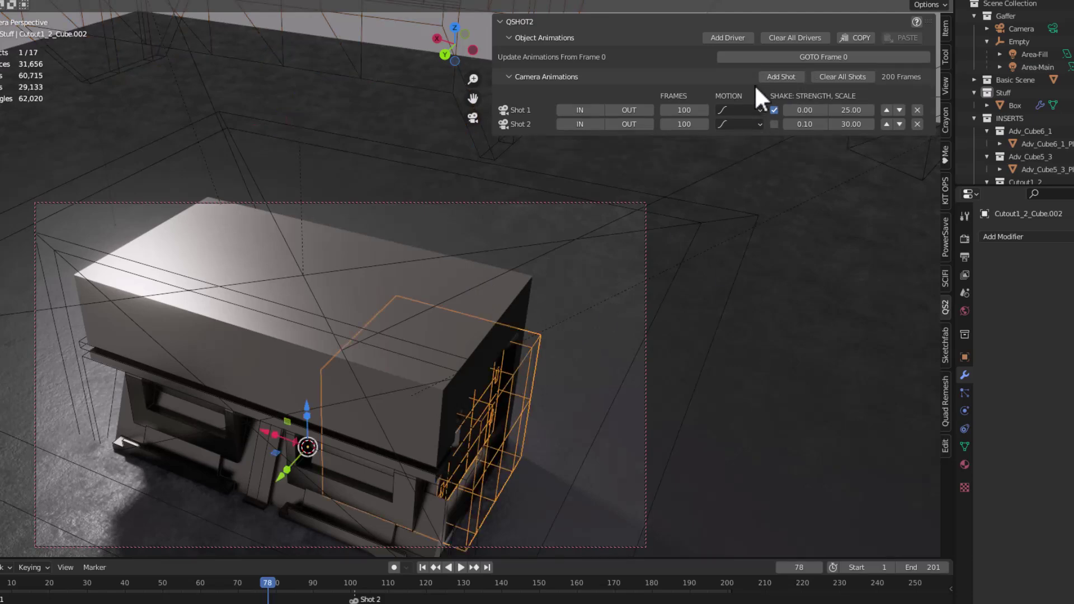
left_click(810, 56)
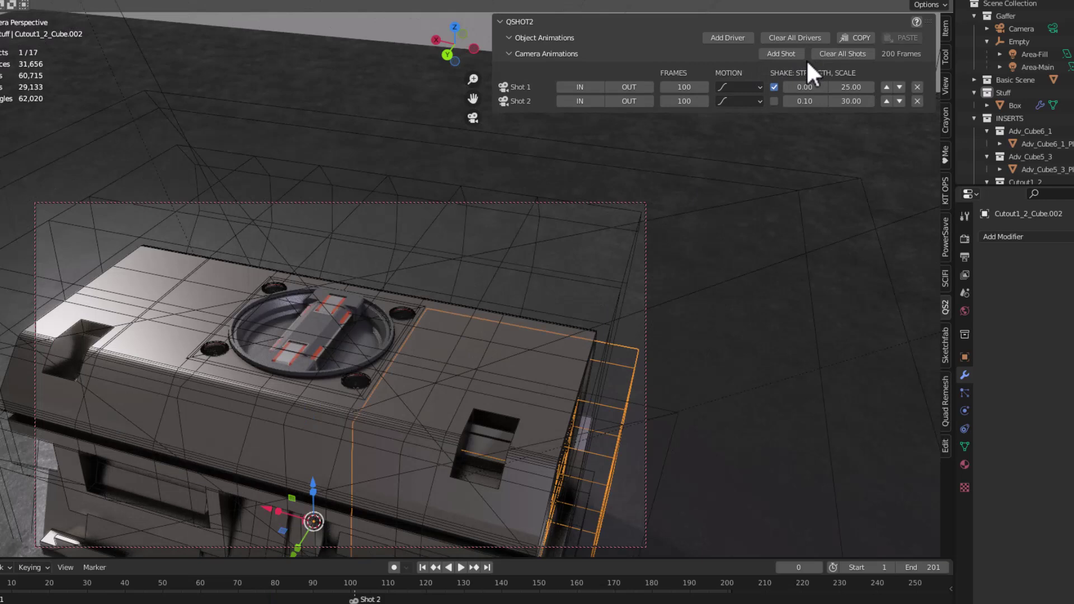
left_click(727, 38)
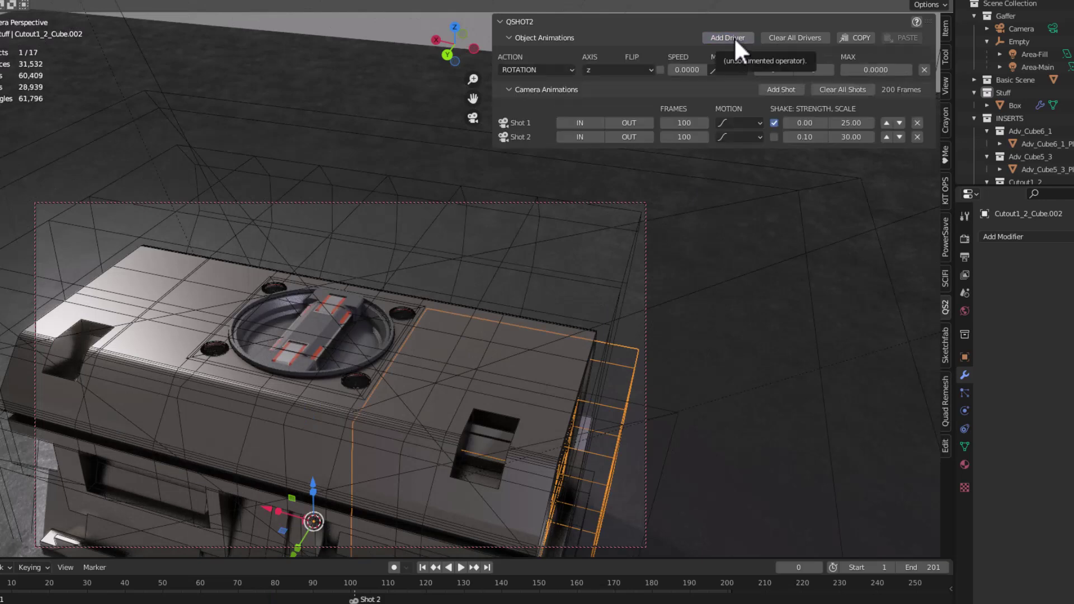
left_click(562, 69)
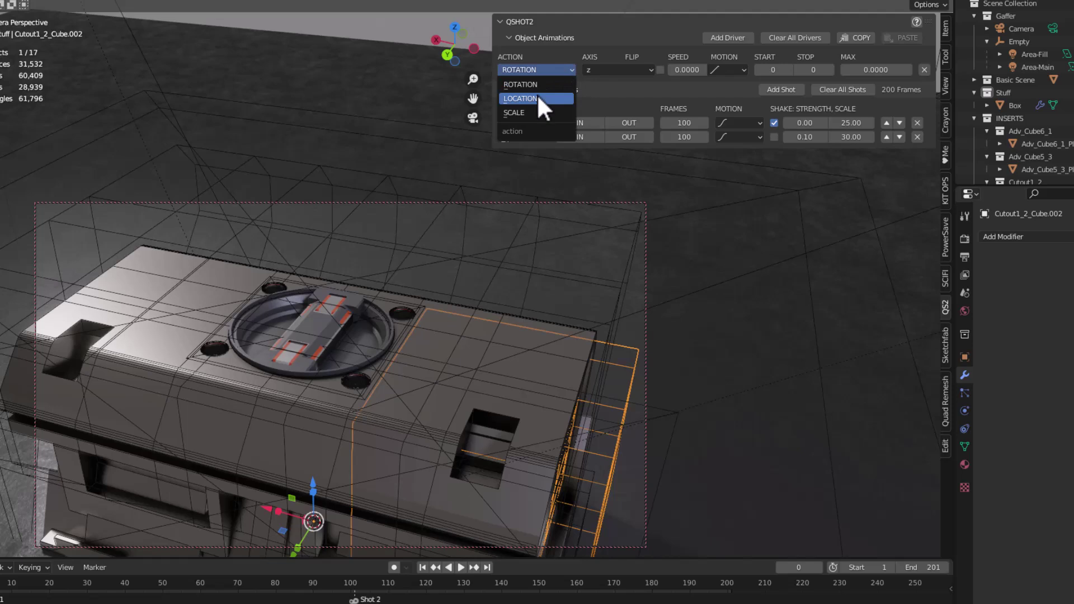
left_click(536, 98)
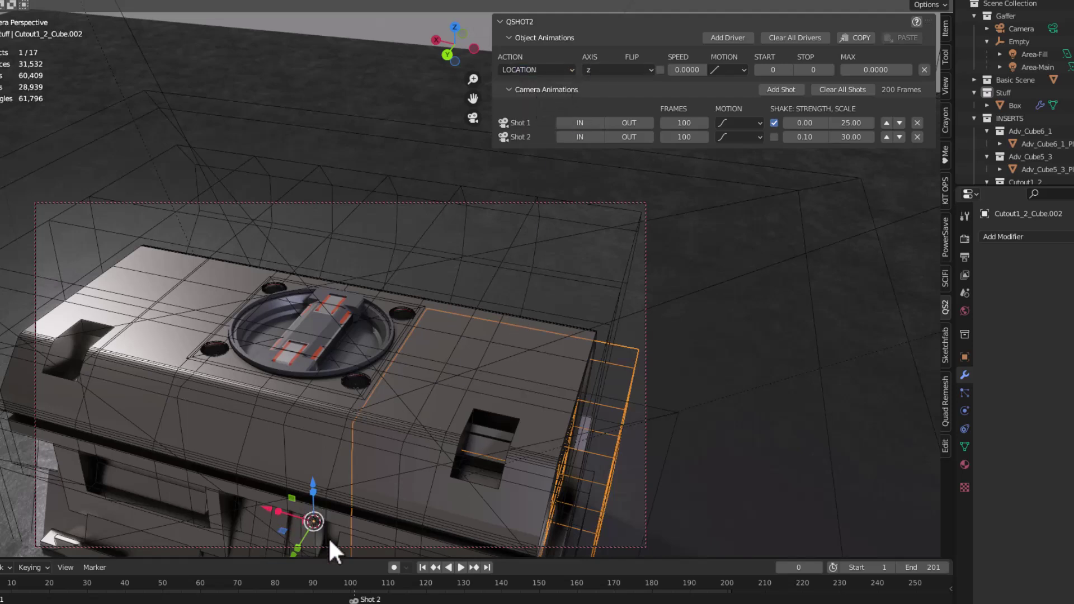
Set the side cutter's driver to the flipped X axis with a speed of 0.1
left_click(595, 70)
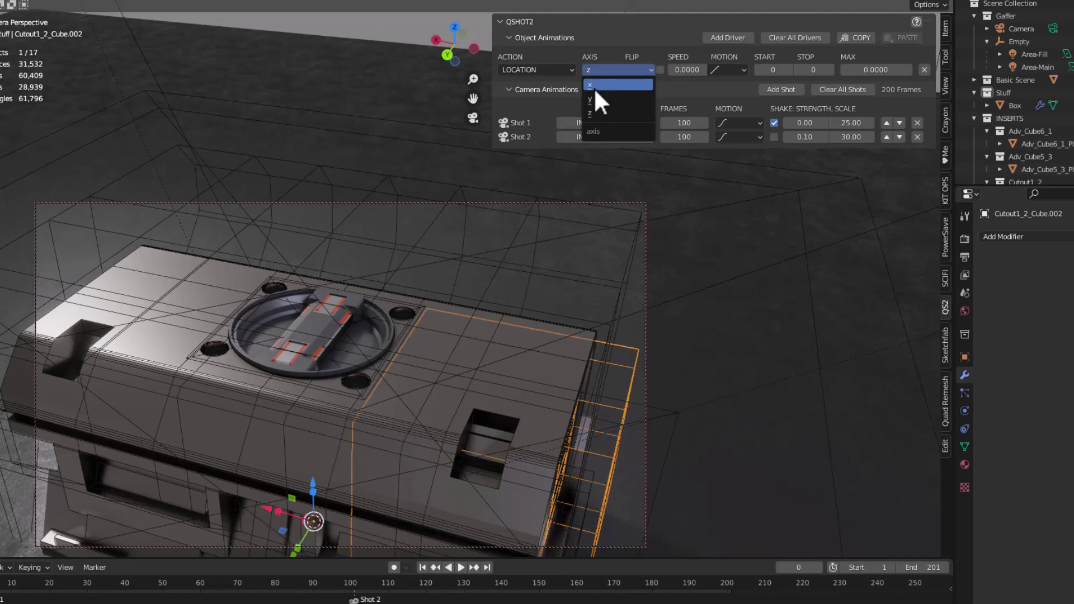
left_click(593, 86)
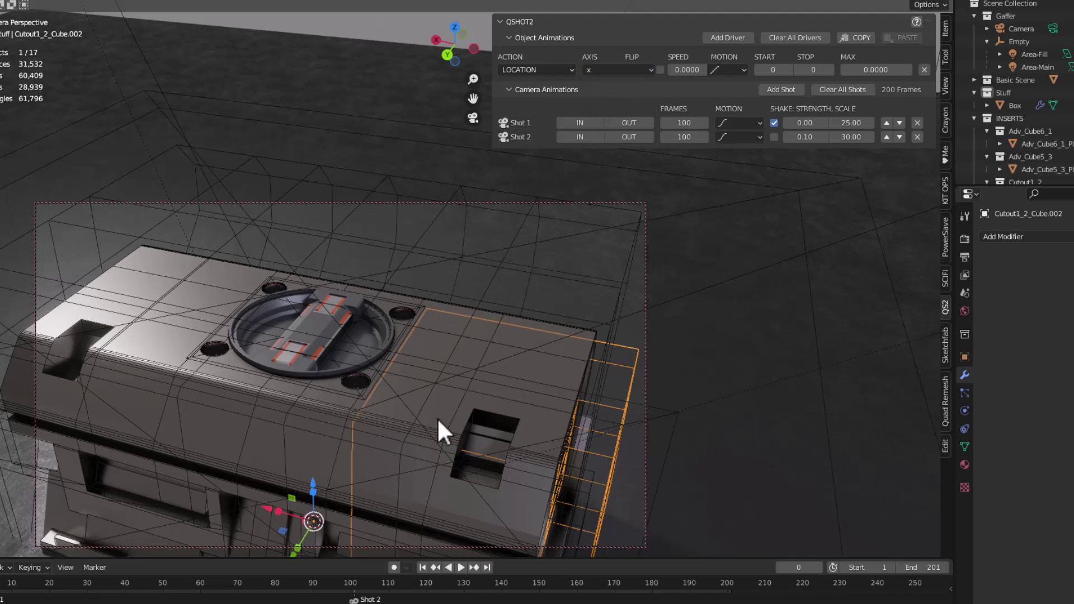
left_click(660, 69)
left_click(687, 73)
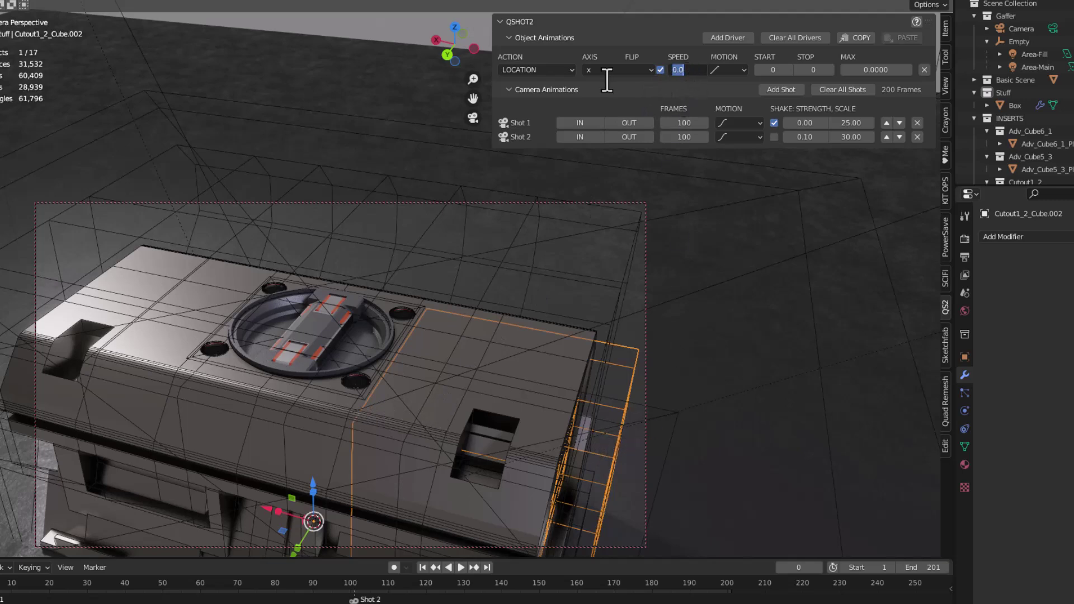
type(".1")
key("Return")
Set the side cutter's driver to start at frame 30, stop at frame 201 and reach a maximum of 10
left_click(775, 69)
type("30")
key("Return")
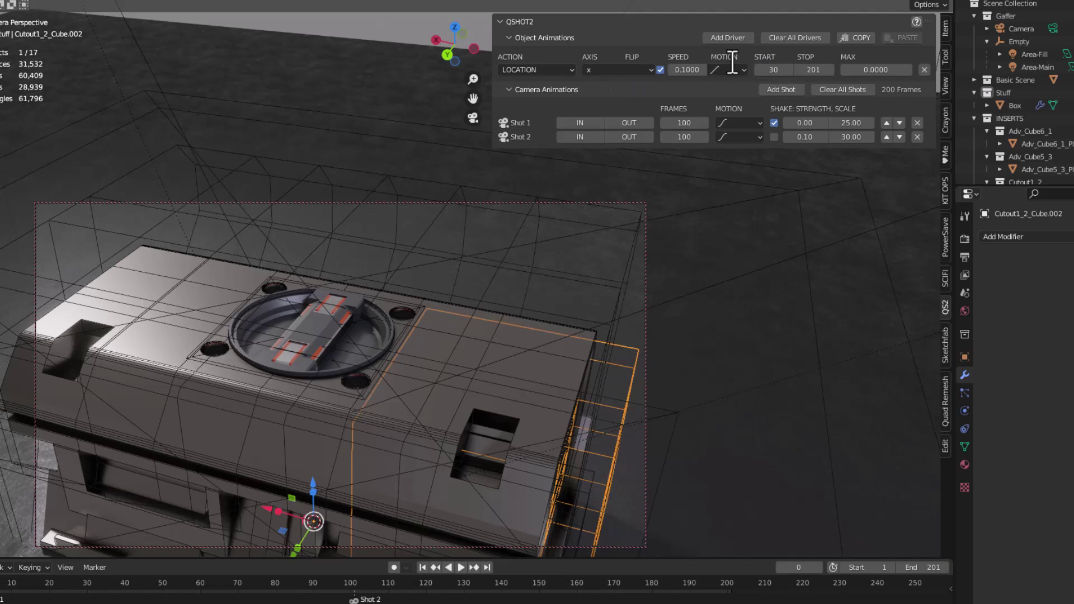
left_click(864, 68)
type("10")
key("Return")
Preview the side cutter's sliding movement and return to frame 0
key("space")
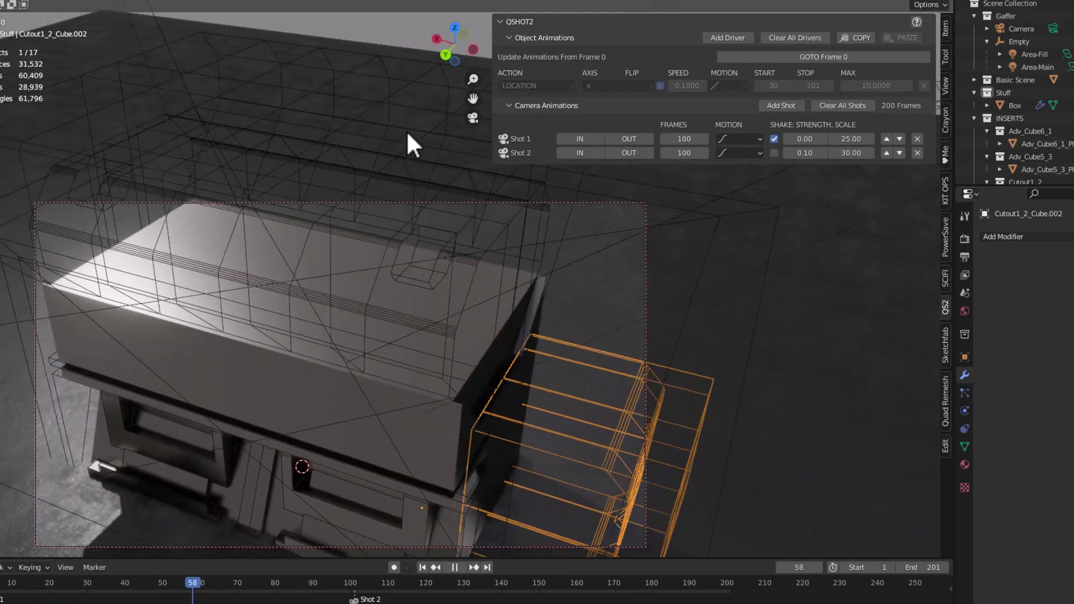
key("space")
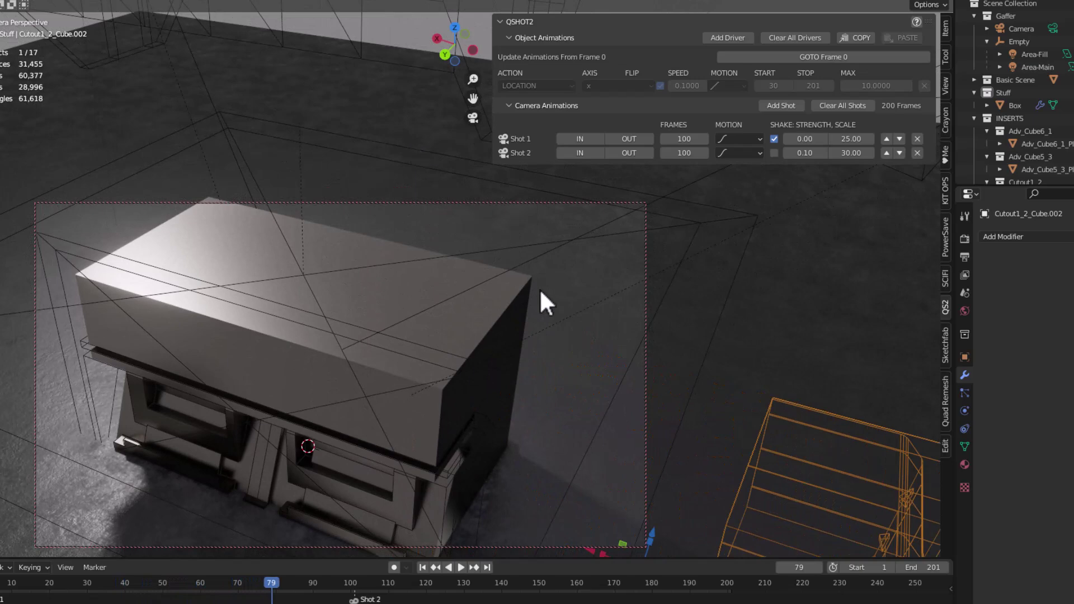
left_click(801, 59)
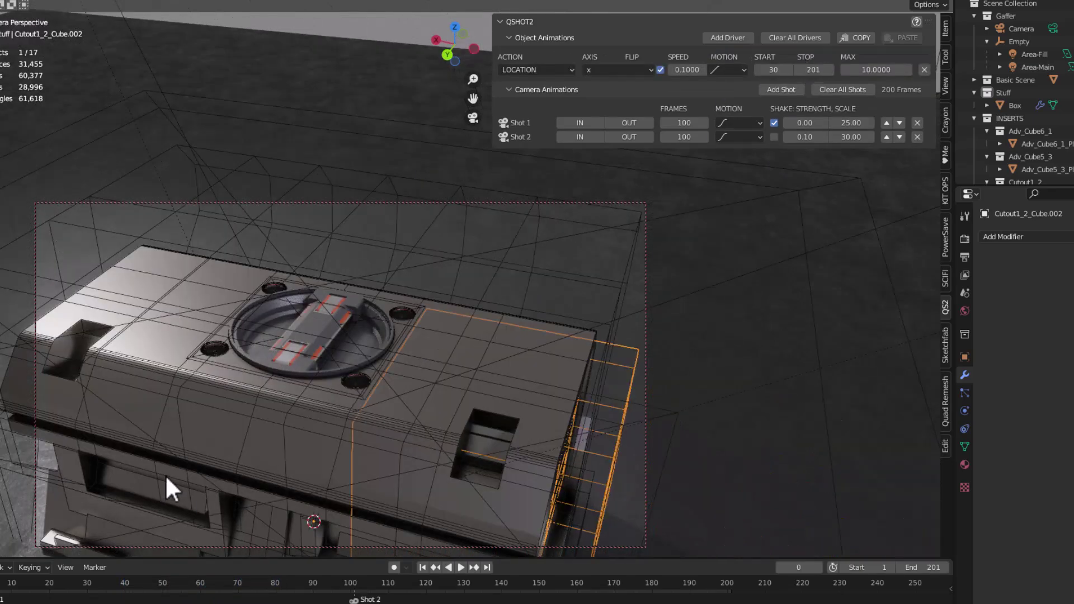
Select the cutter Adv_Cube5_3_Plane.001 and add a new driver to it
left_click(6, 317)
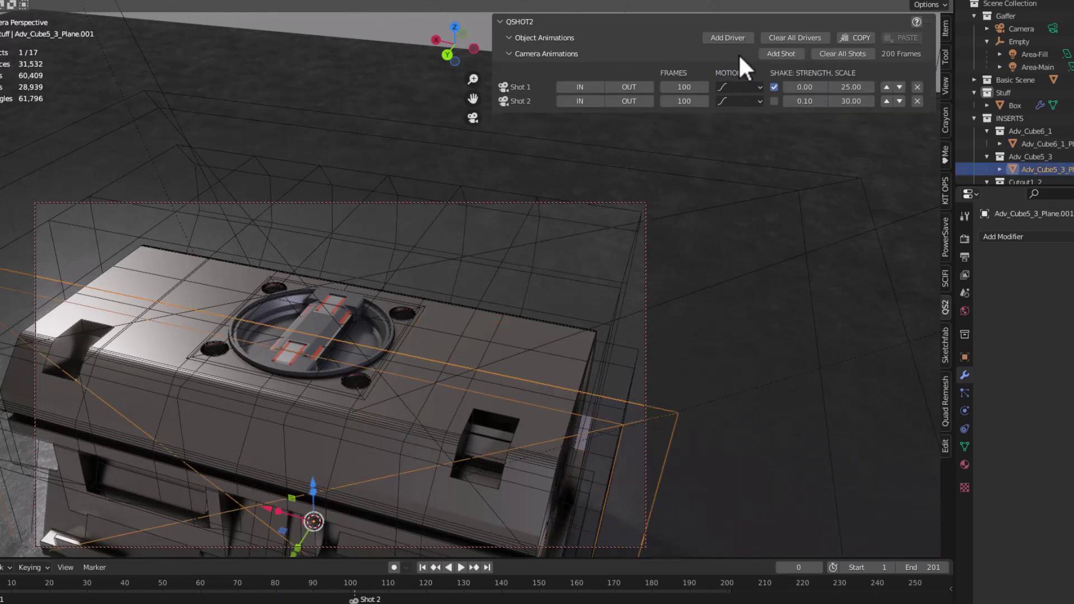
left_click(730, 38)
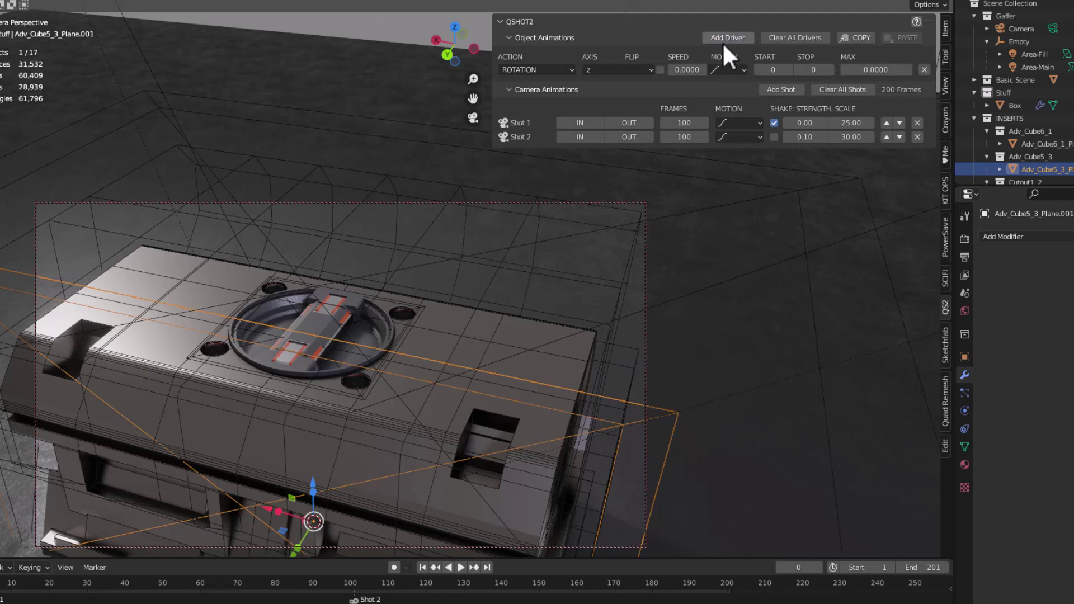
left_click(535, 68)
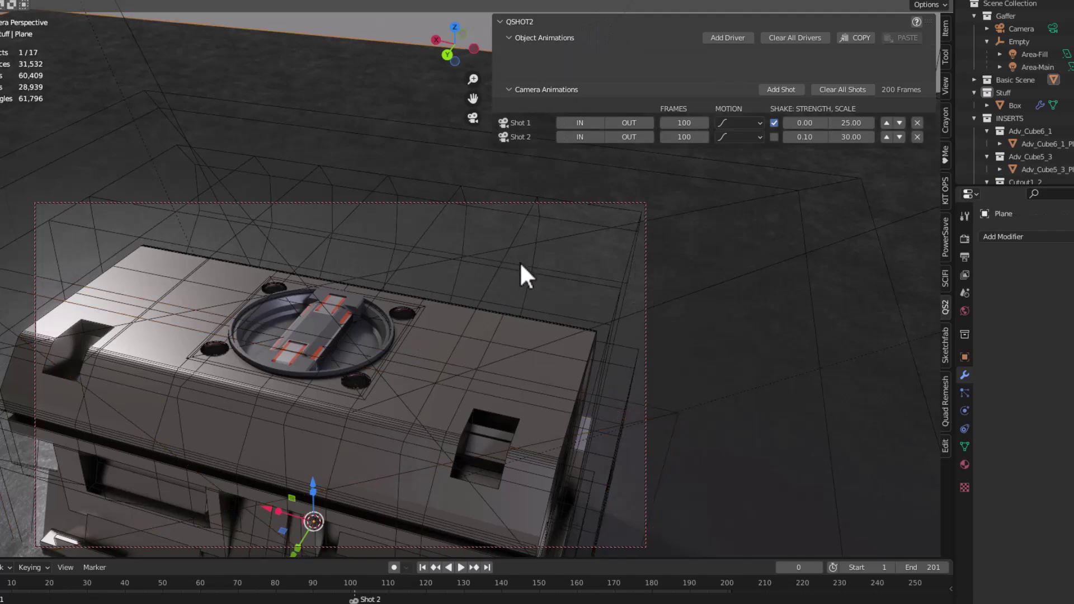
Replace the driver on Adv_Cube5_3_Plane.001 with a copy of the large upper cutter's location driver
left_click(515, 246)
left_click(850, 40)
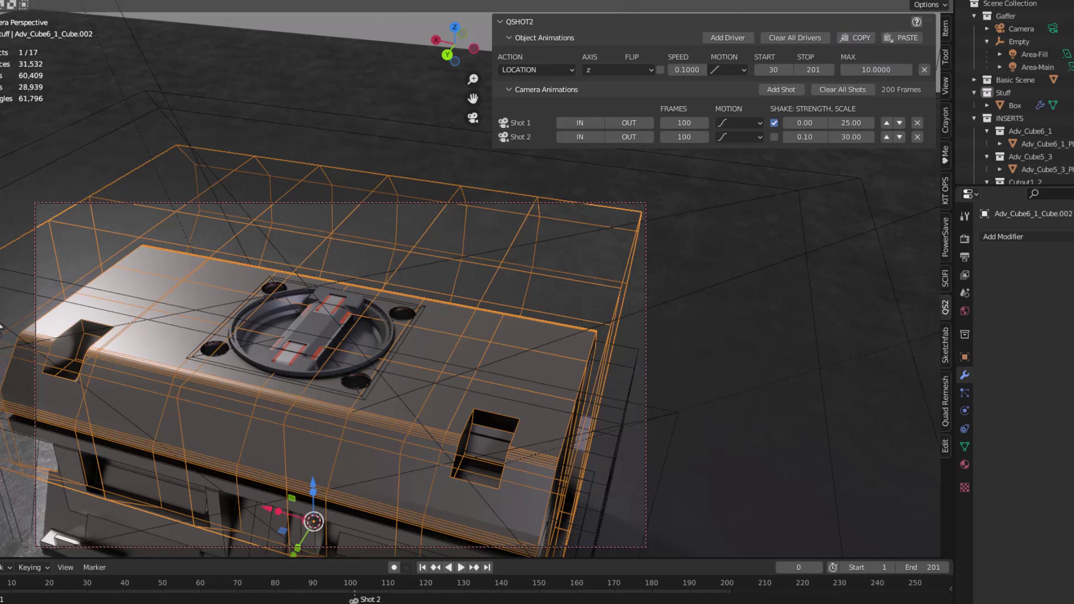
left_click(361, 247)
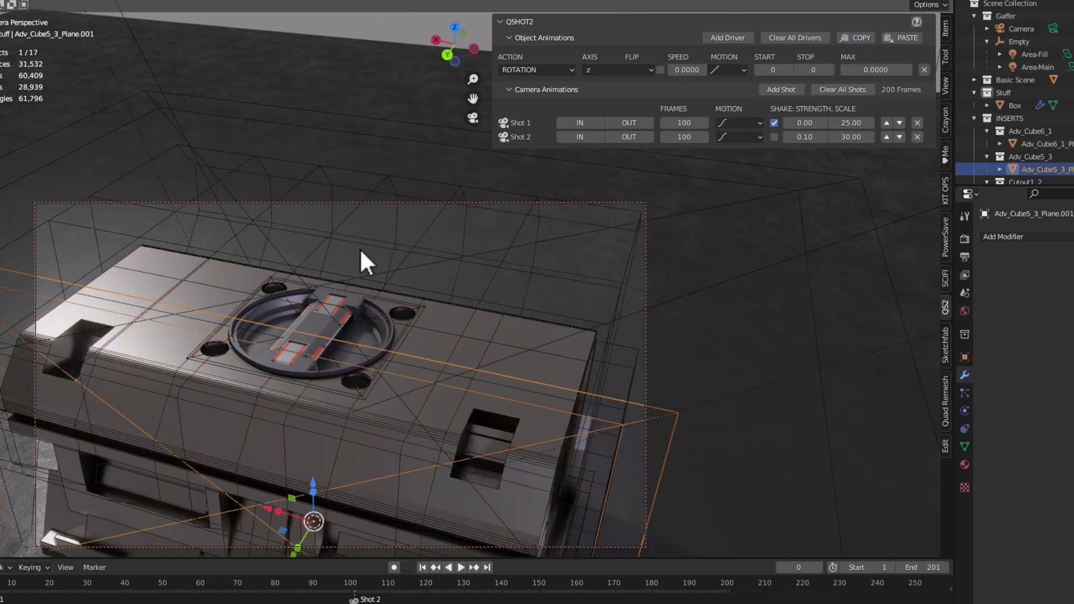
left_click(923, 68)
left_click(906, 38)
Set the pasted location driver's axis to Y and play the animation to preview all the moving cutters
left_click(612, 67)
left_click(606, 95)
key("space")
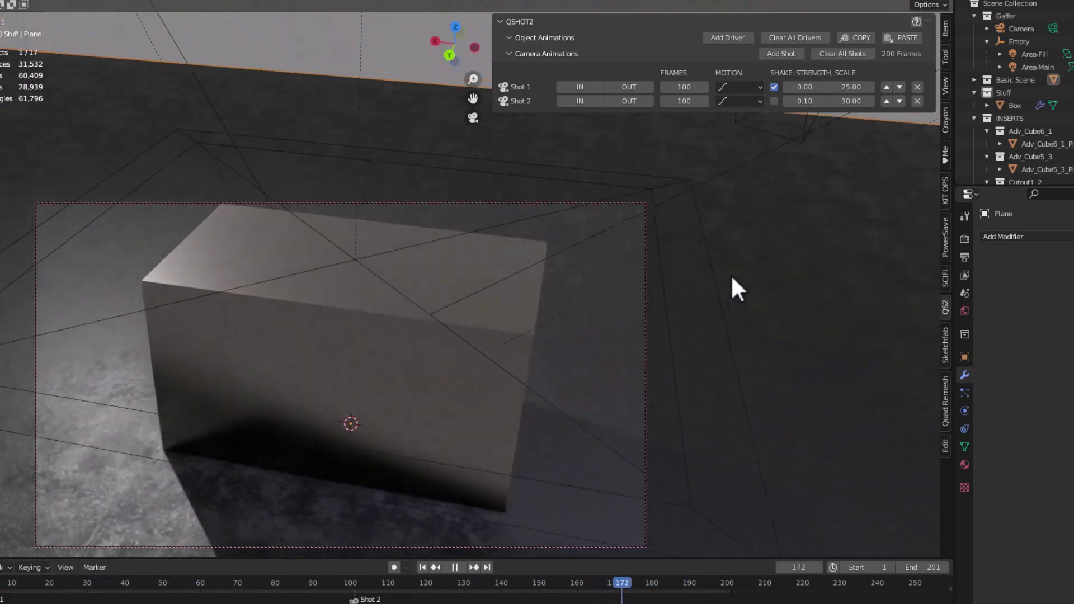
key("space")
key("space")
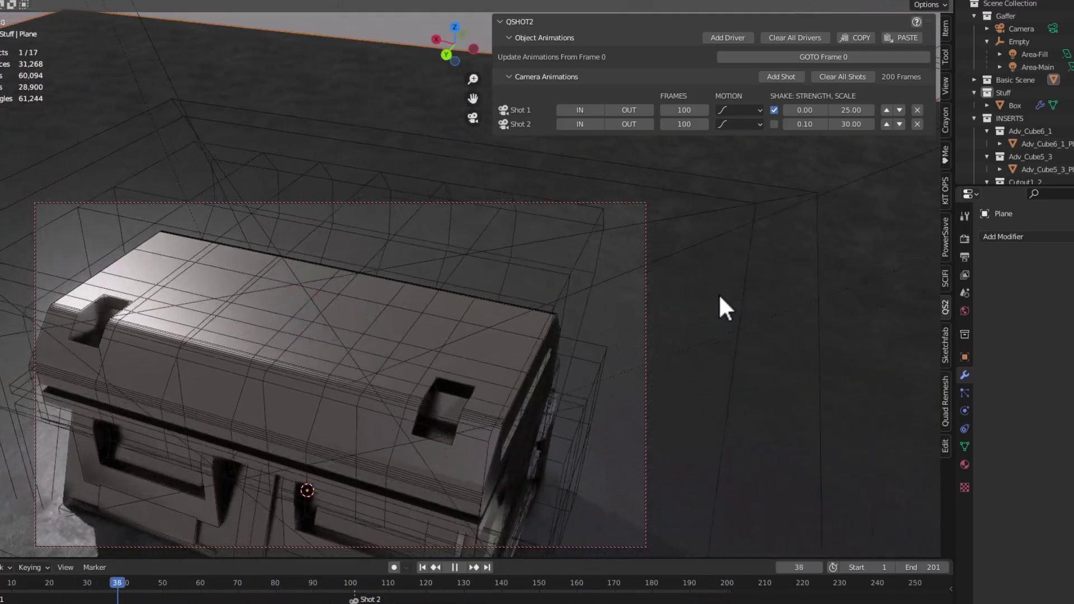
key("space")
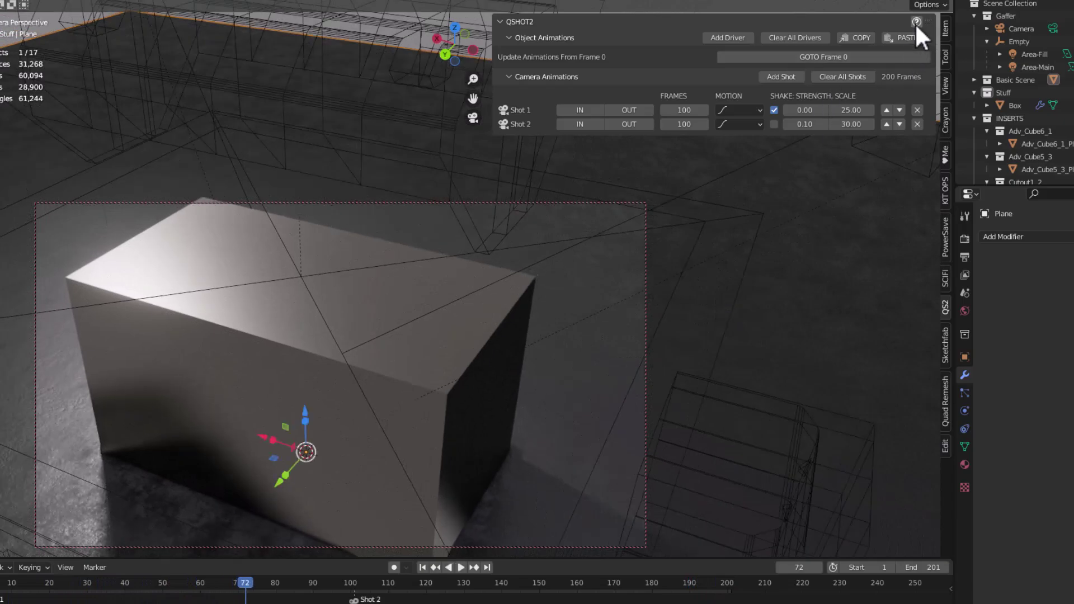